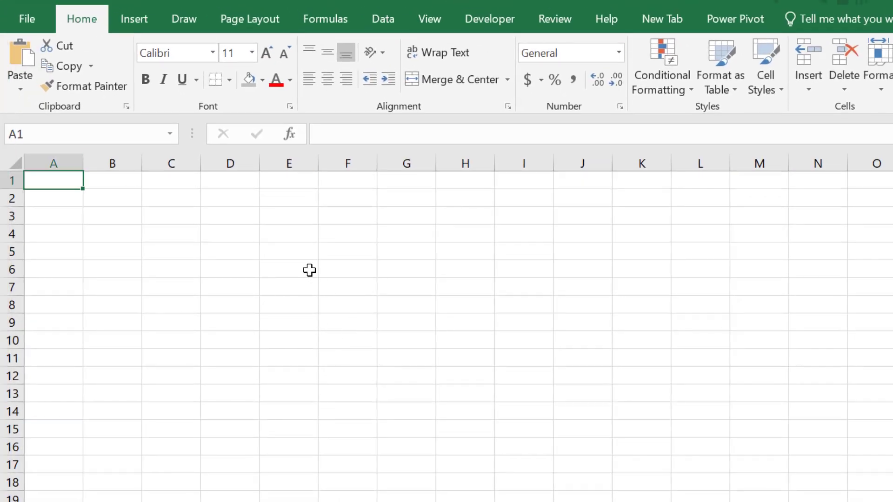
- Enter the column headers "Item Description" in cell B3 and "Qty" in cell C3
click(112, 212)
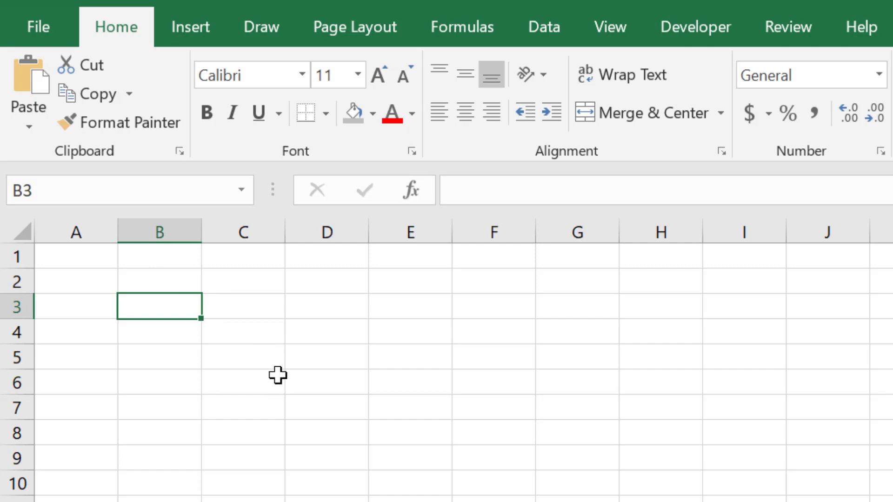
text(Item Desc)
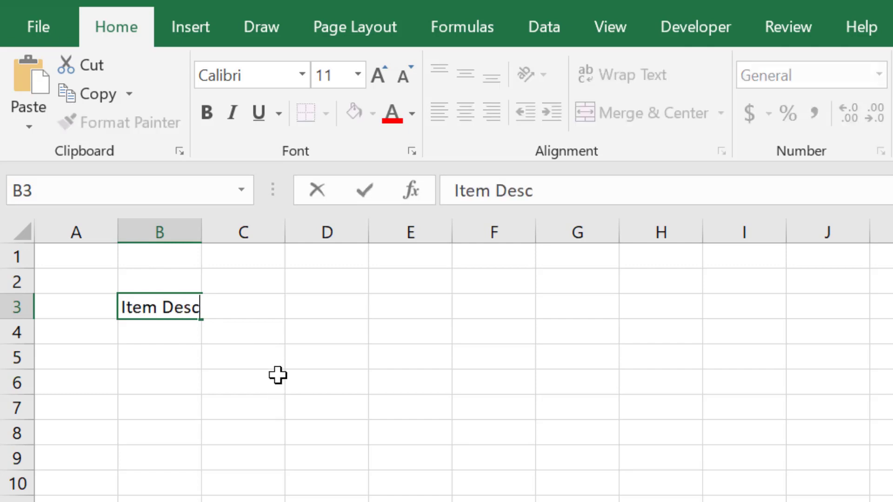
text(ription)
key(Tab)
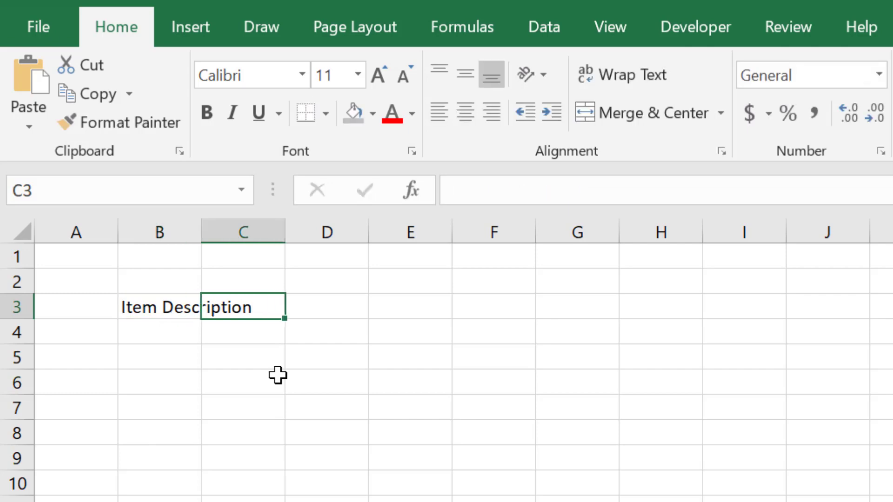
text(Q)
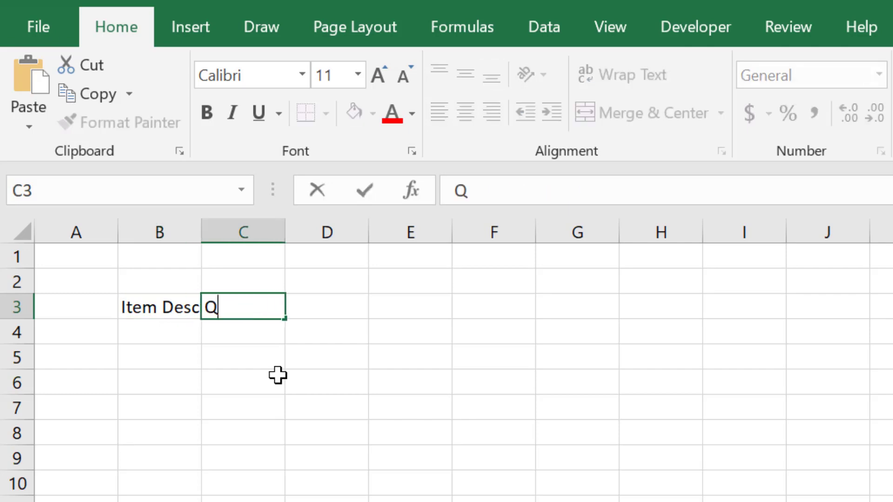
text(ty)
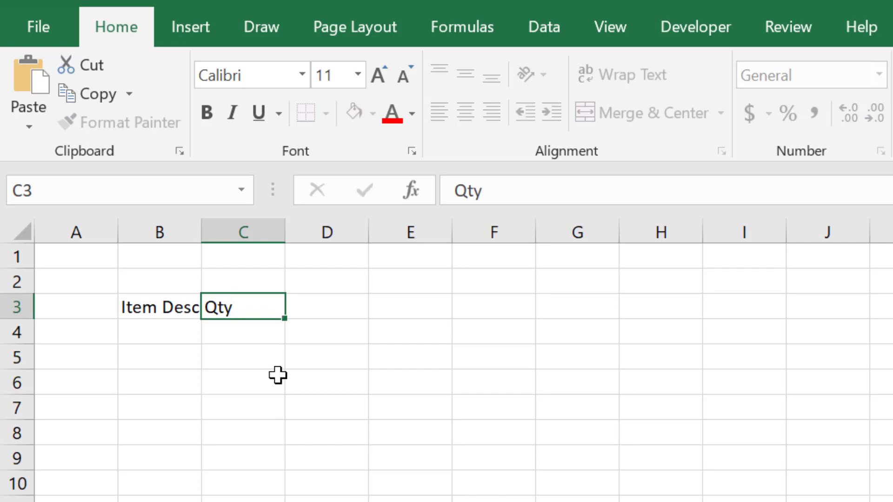
key(Return)
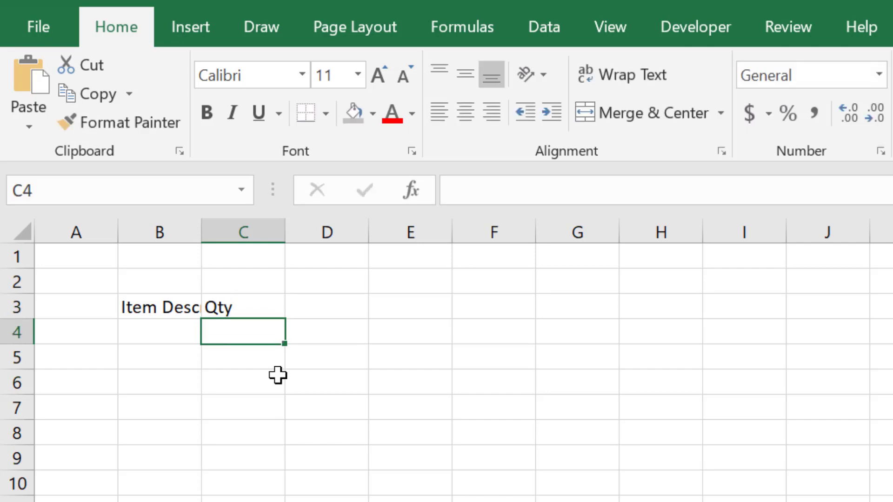
- Add the column headers "Price" in cell D3 and "Amount" in cell E3
click(337, 309)
text(Price)
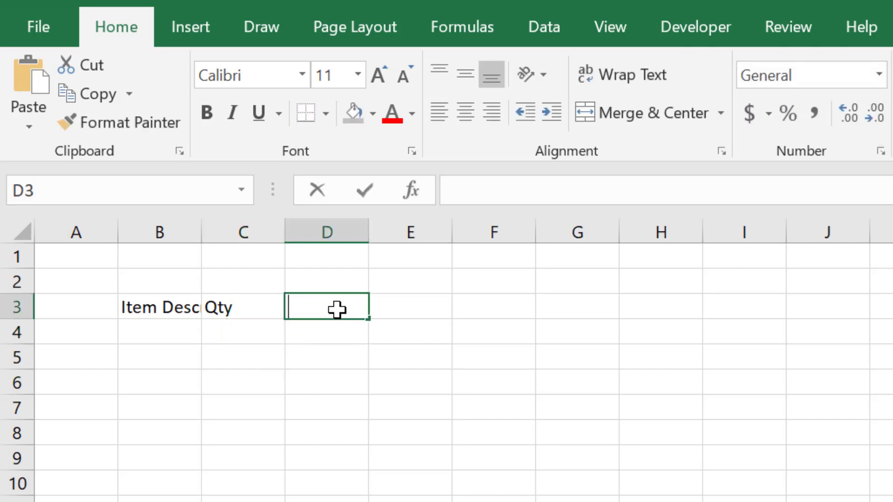
key(Return)
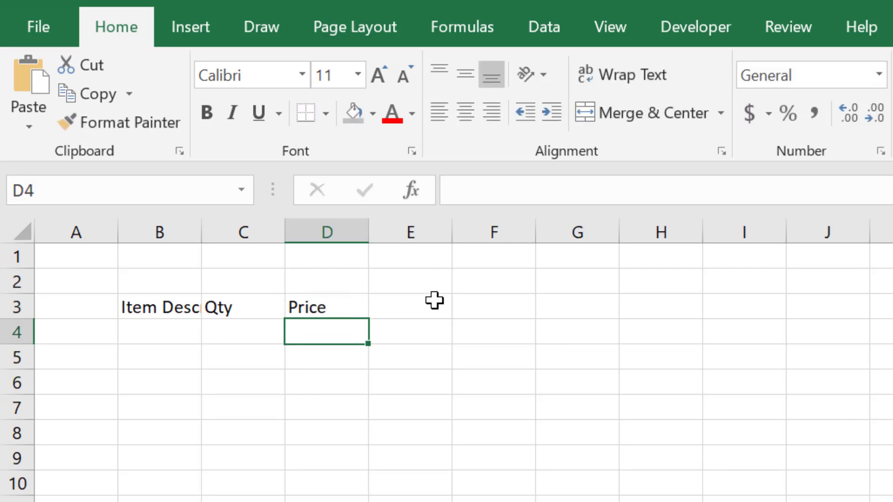
click(434, 302)
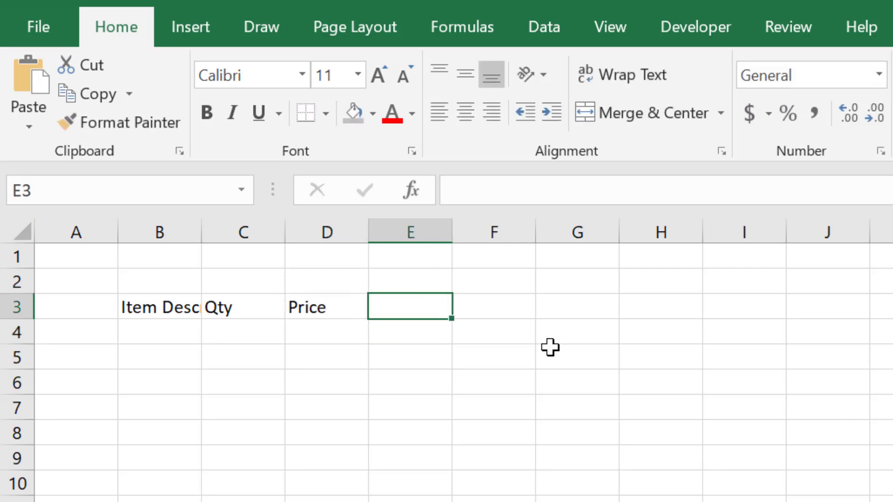
text(Amount)
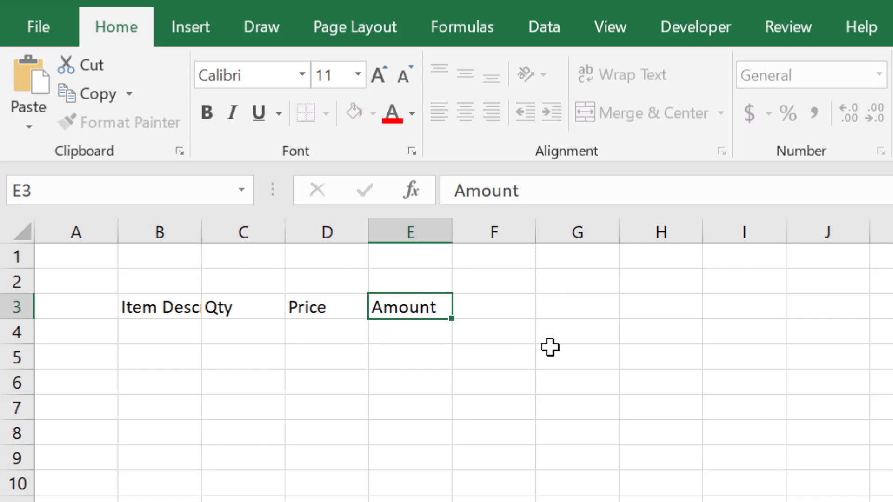
key(Return)
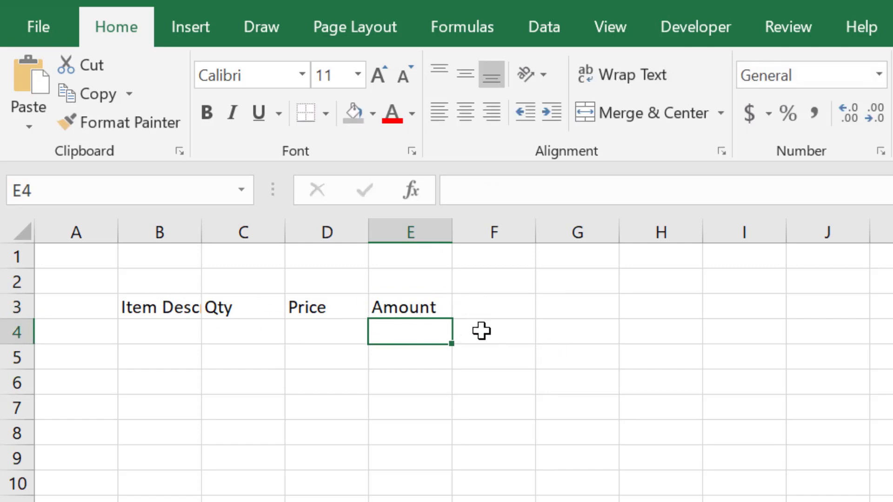
- Enter the item "250 feet of 12-2 wire" in cell B4 and autofit the width of column B to its contents
click(182, 334)
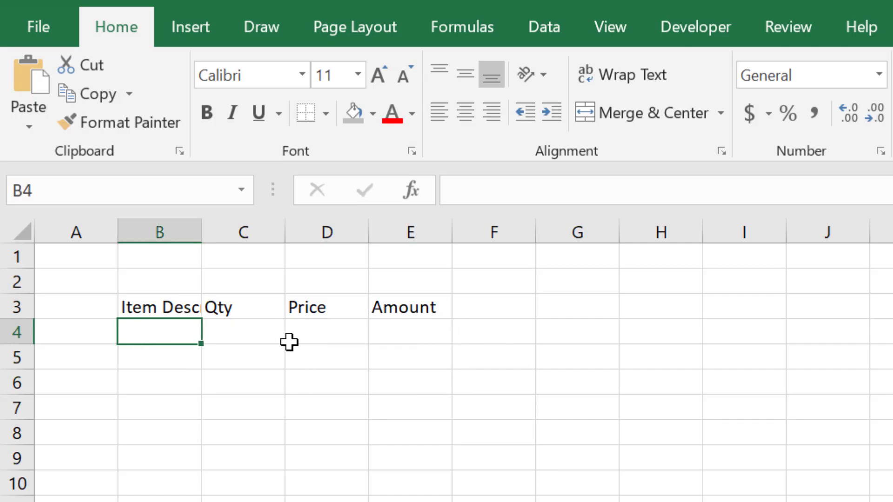
text(250 f)
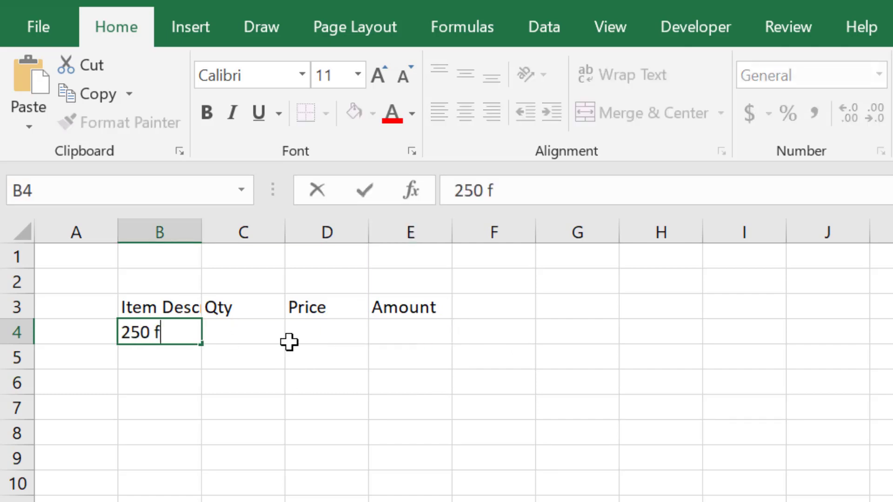
text(eet of)
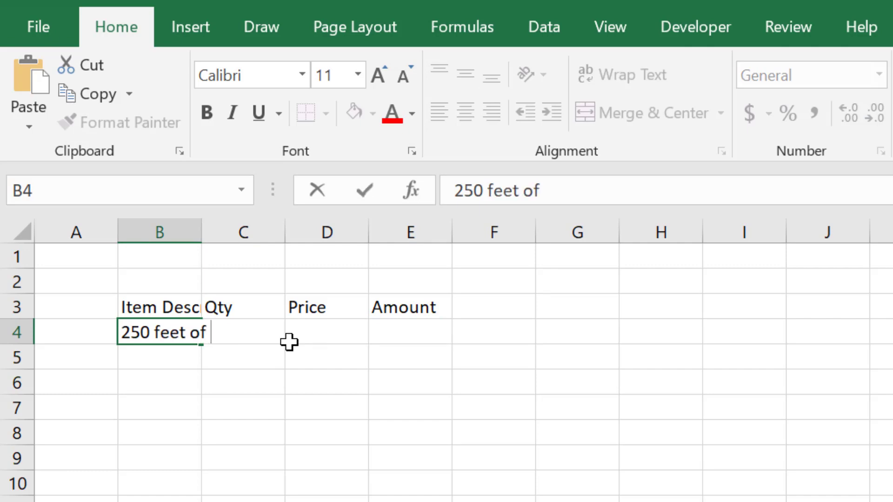
text( 12-2 wire)
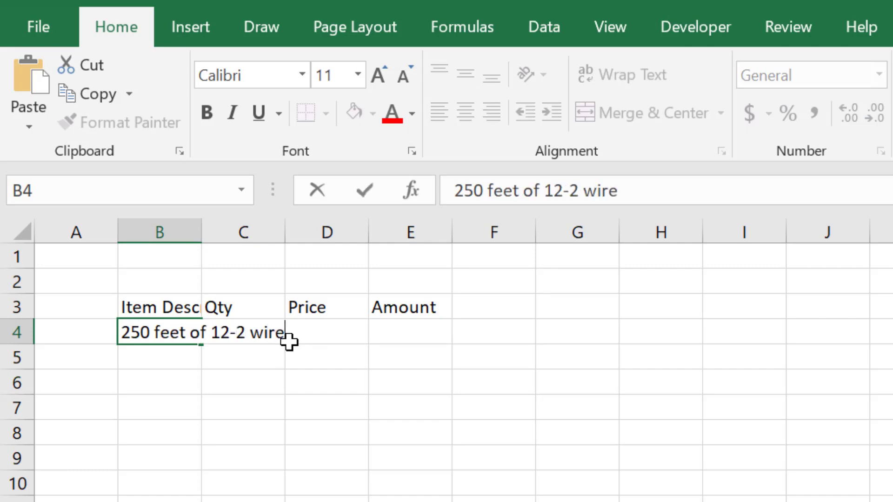
key(Return)
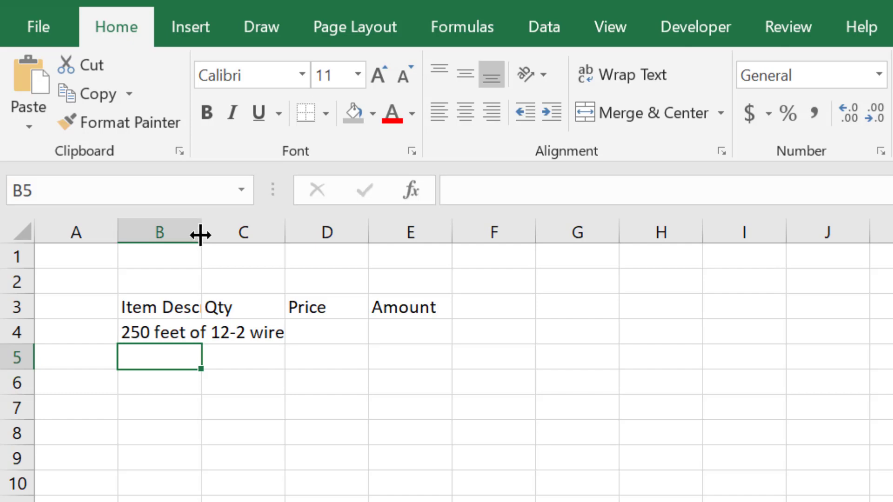
drag(201, 235, 226, 233)
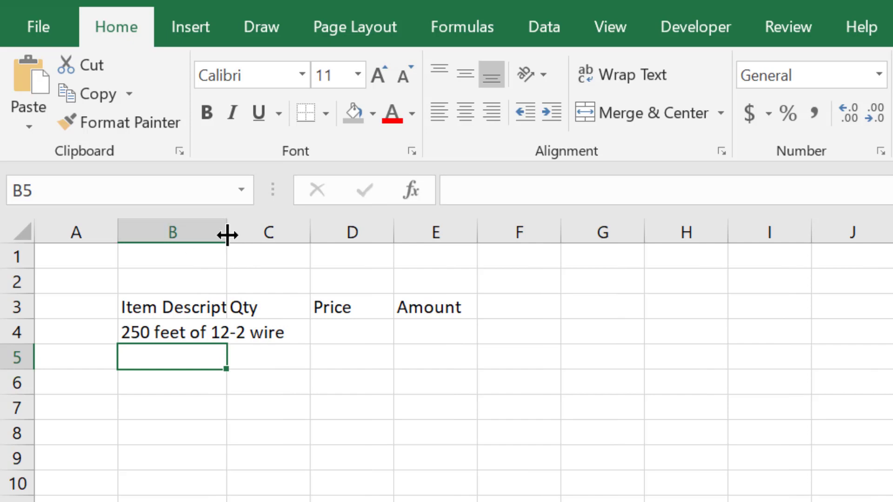
double_click(229, 233)
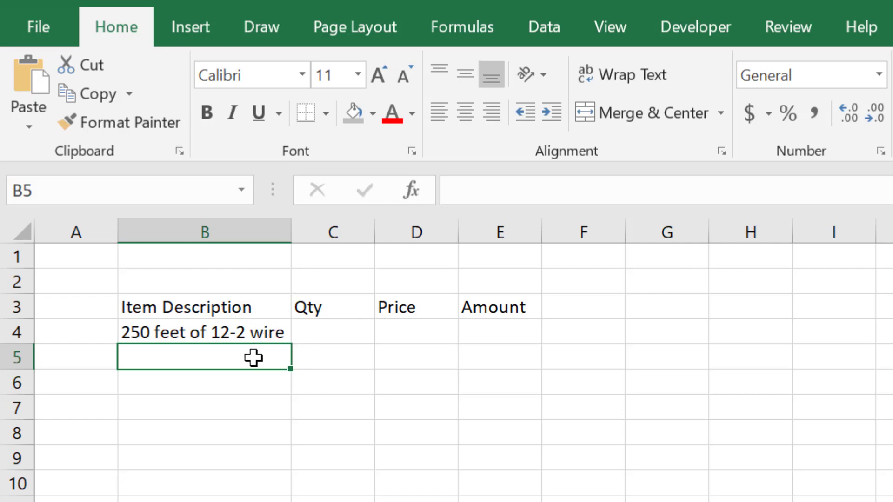
- Fill in the wire item's quantity as 1 in cell C4 and its price as 175 in cell D4
click(319, 334)
text(1)
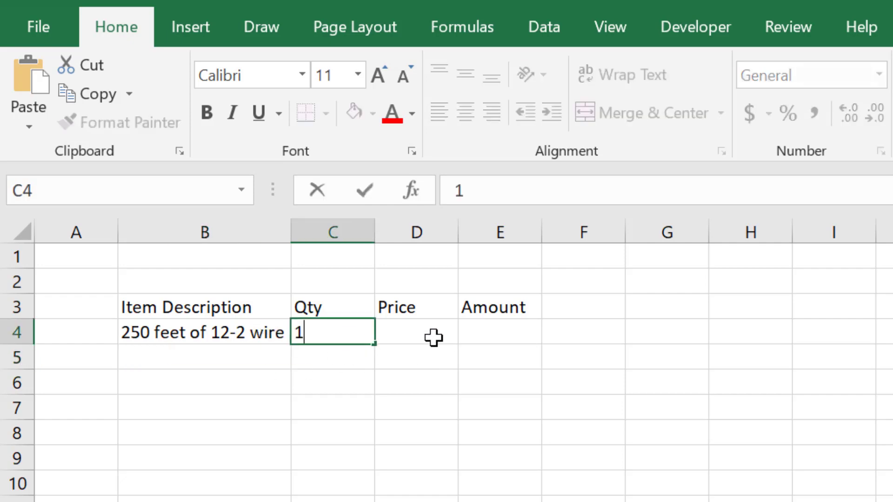
click(429, 336)
text(17)
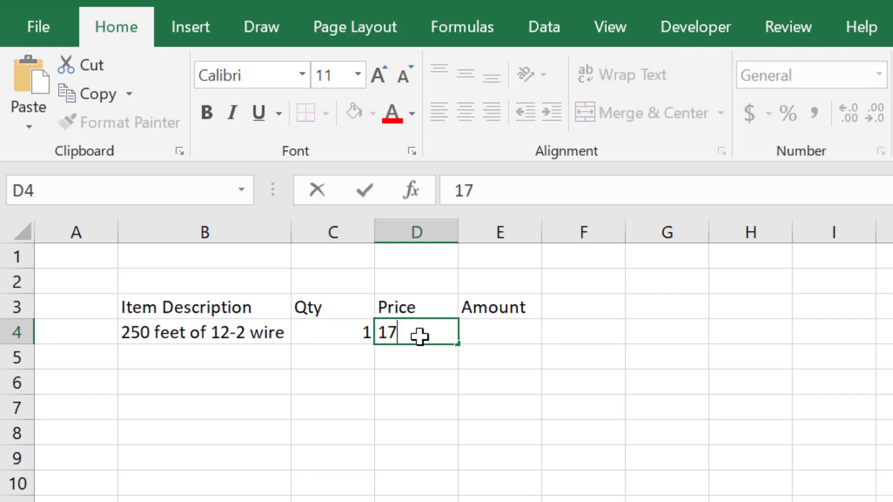
text(5)
key(Return)
- Enter the second item, "outside round electric boxes", in cell B5
key(Right)
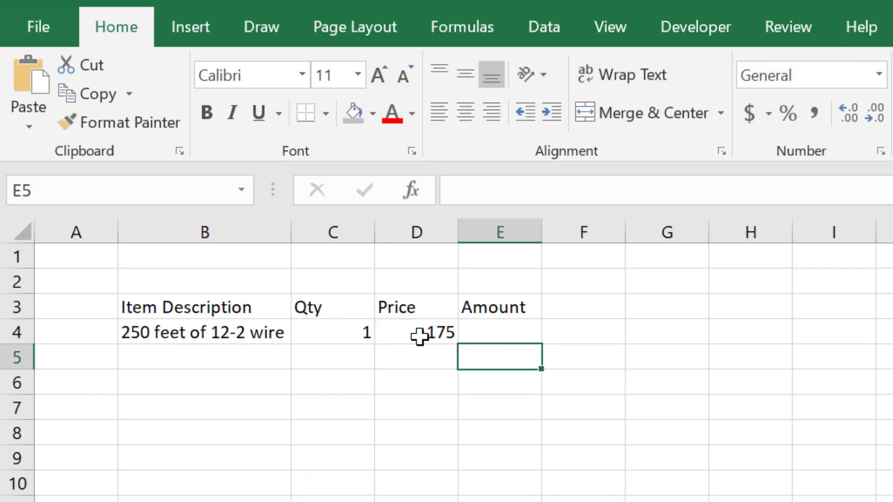
key(Up)
key(Down)
key(Left)
key(Left)
key(Left)
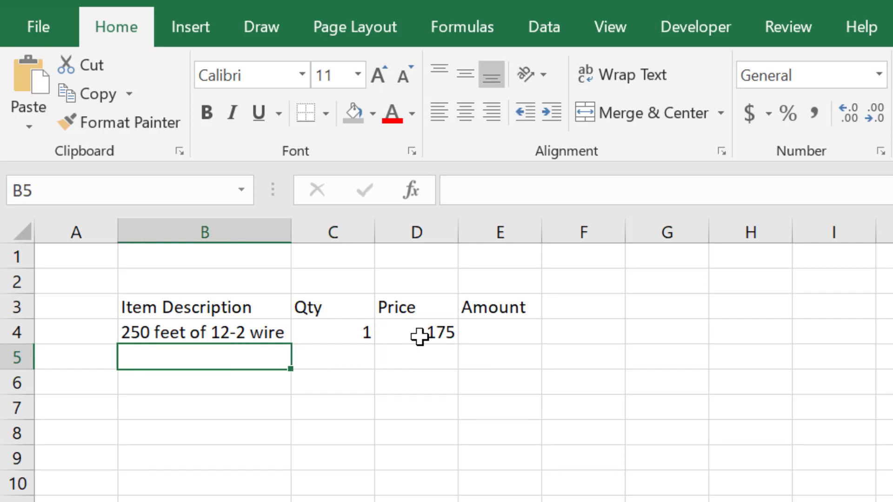
text(outside )
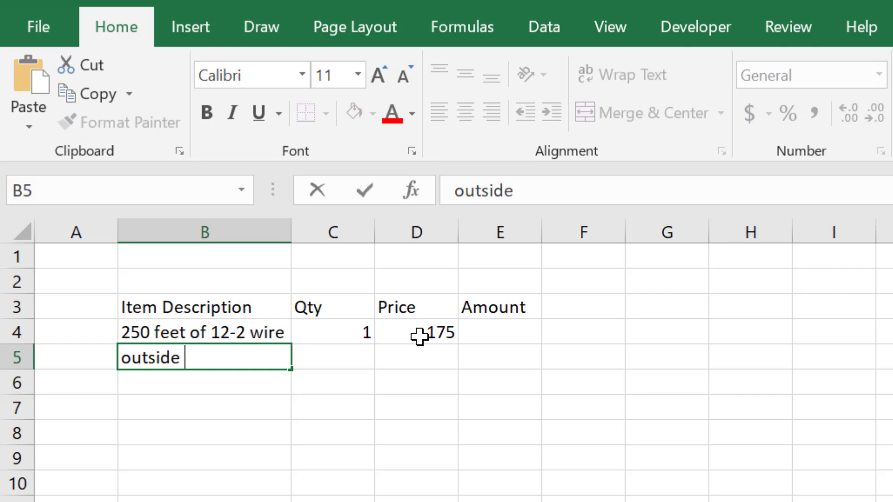
text(round elect)
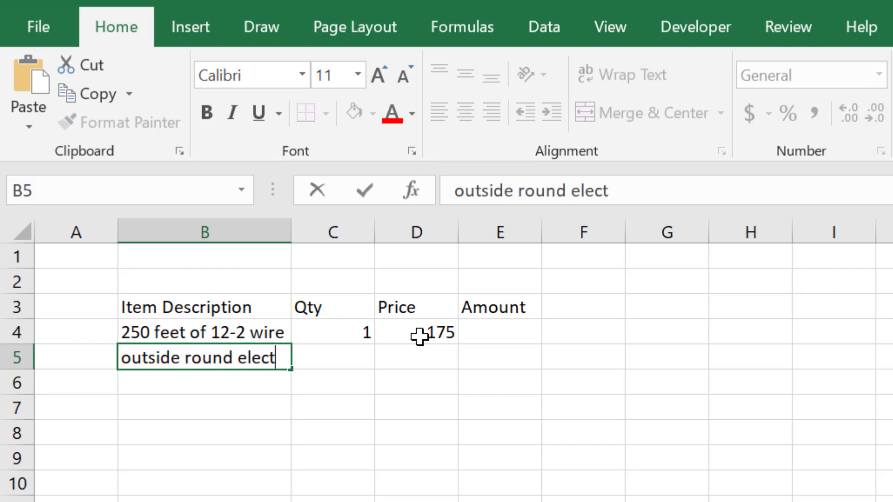
text(ric boxes)
key(Return)
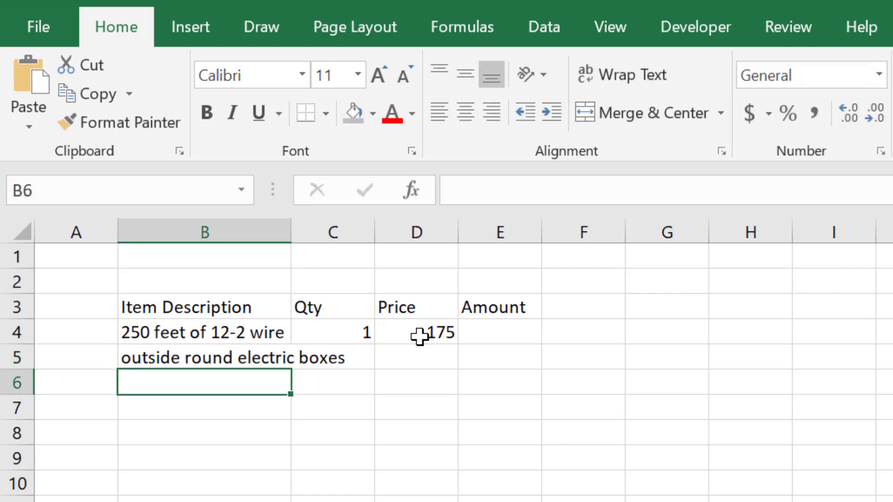
- Fill in the electric boxes' quantity as 2 in cell C5 and their price as 5 in cell D5
key(Up)
key(Right)
text(2)
key(Tab)
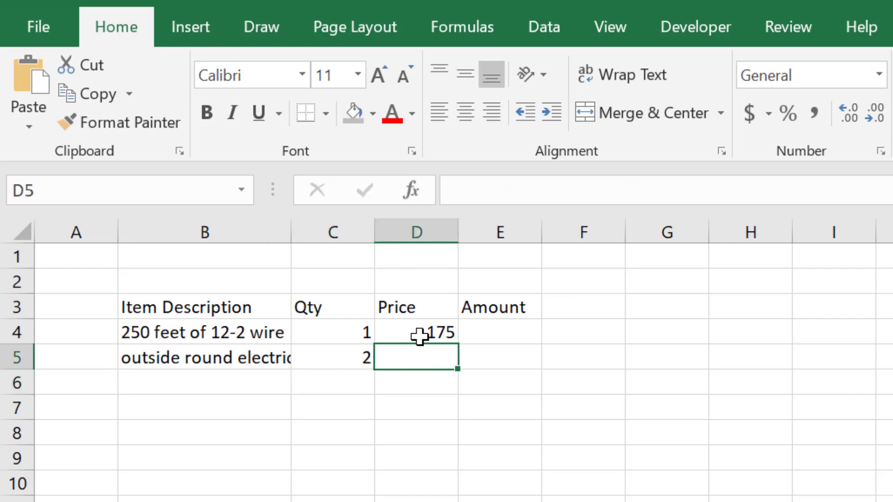
text(5)
key(Return)
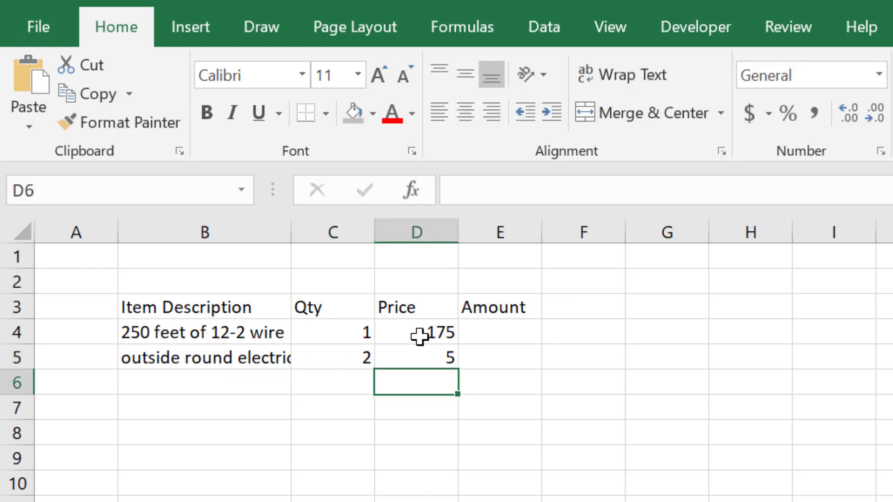
- Enter the third item, "inline remote and switch", in cell B6
key(Left)
key(Left)
key(Up)
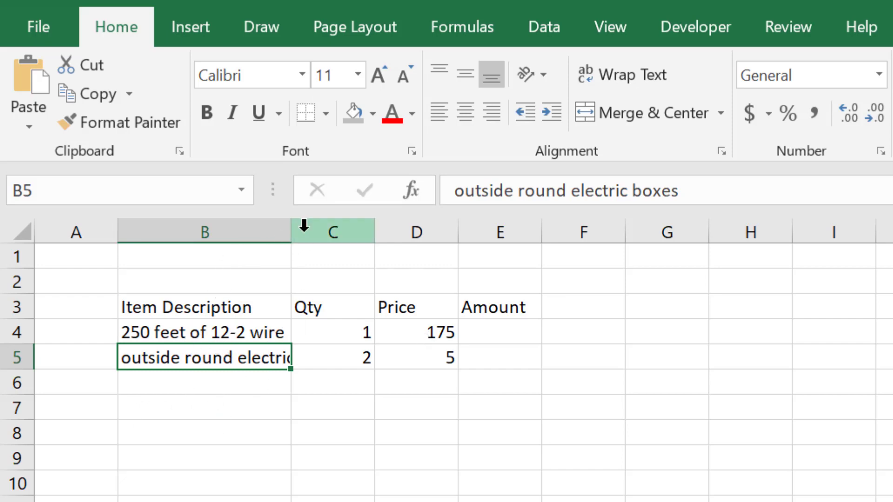
click(230, 386)
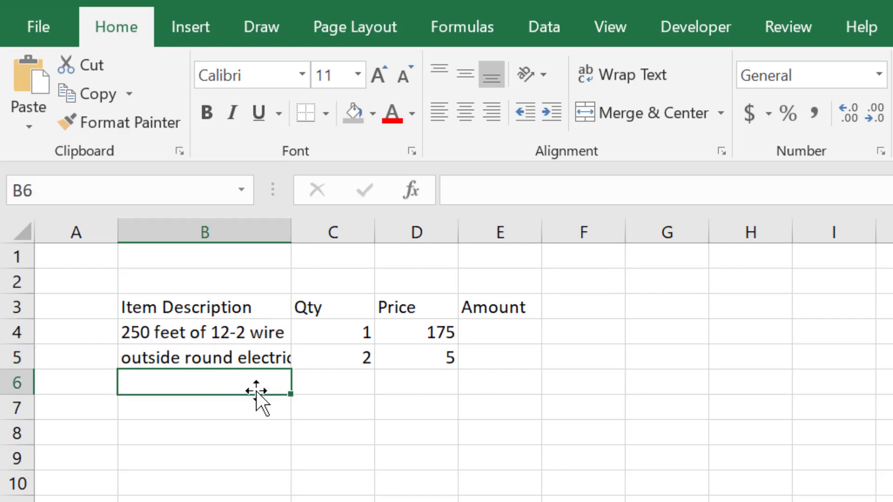
text(inline remote)
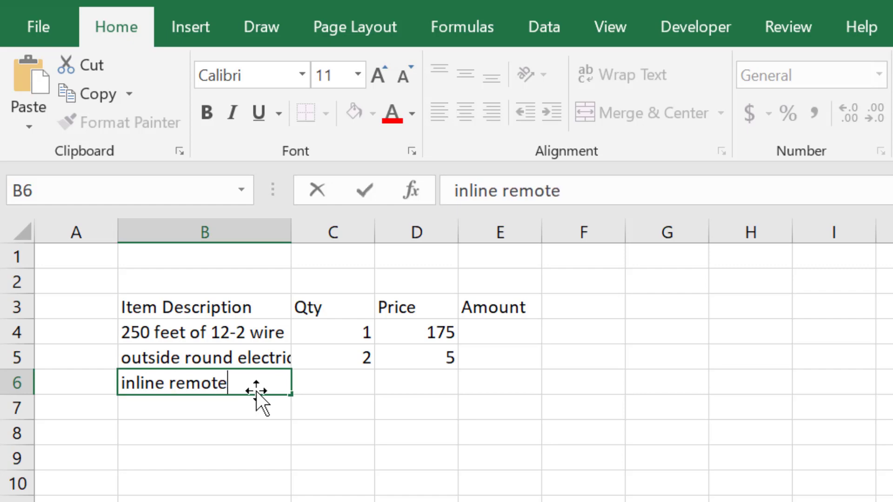
text( and switch)
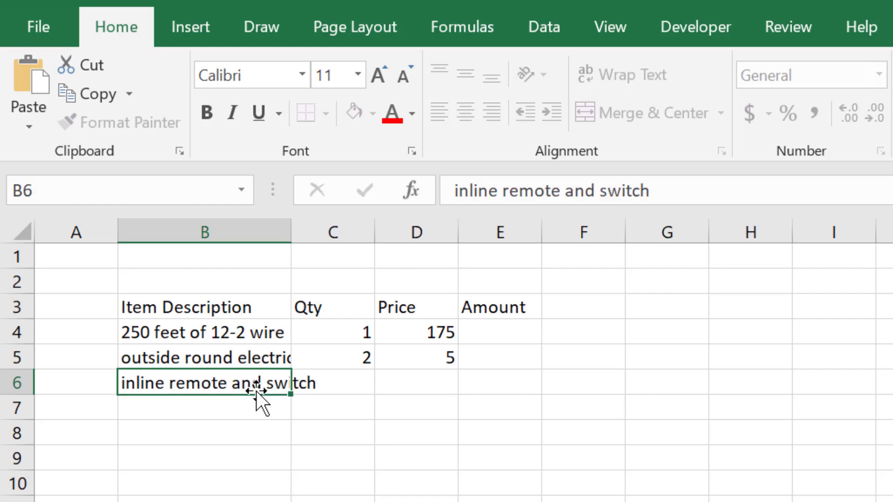
key(Return)
text(outside )
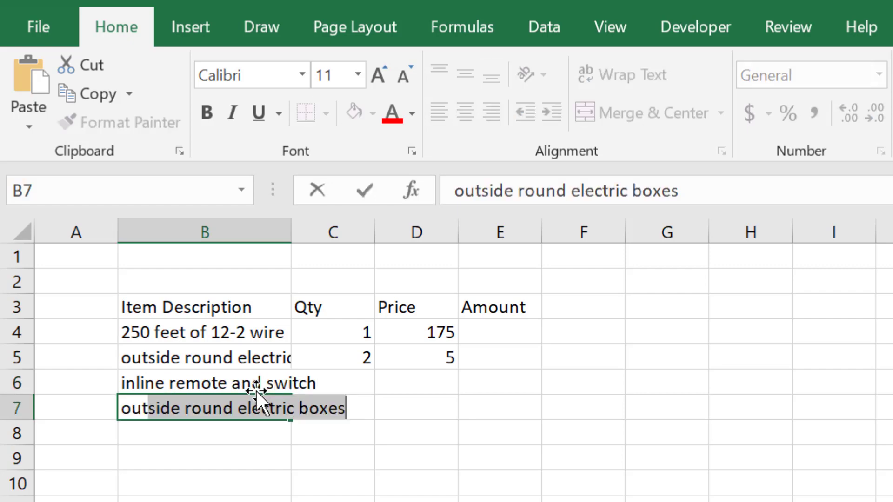
text(wall ligh)
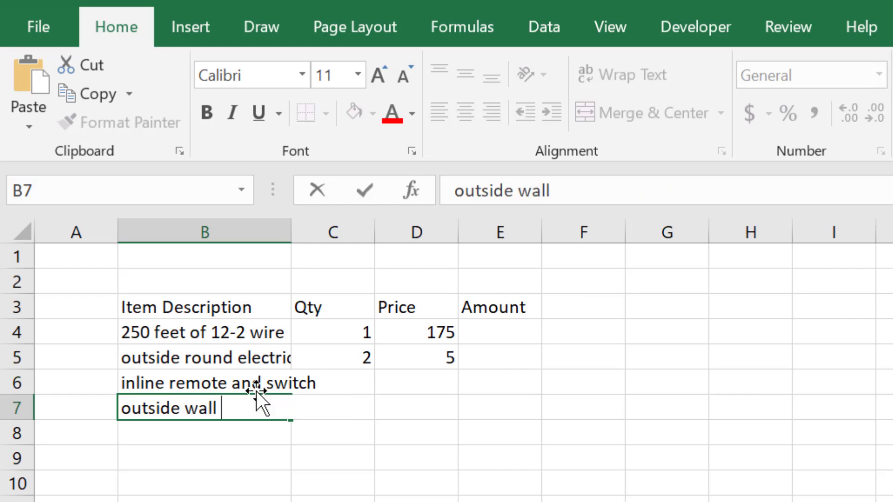
key(BackSpace)
key(BackSpace)
key(BackSpace)
key(BackSpace)
key(BackSpace)
key(BackSpace)
key(BackSpace)
key(BackSpace)
key(BackSpace)
key(BackSpace)
key(BackSpace)
key(BackSpace)
key(BackSpace)
key(BackSpace)
key(BackSpace)
key(BackSpace)
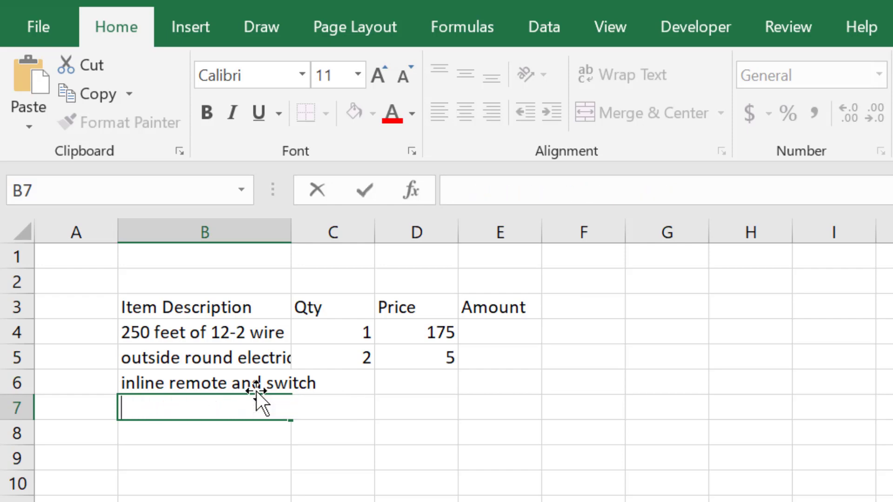
- Fill cell B7 with the autocomplete suggestion "outside round electric boxes"
text(o)
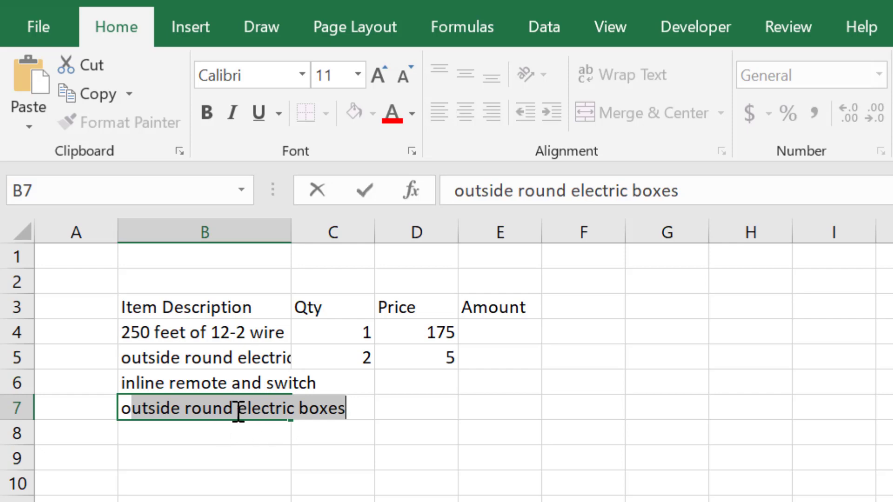
key(Tab)
click(247, 500)
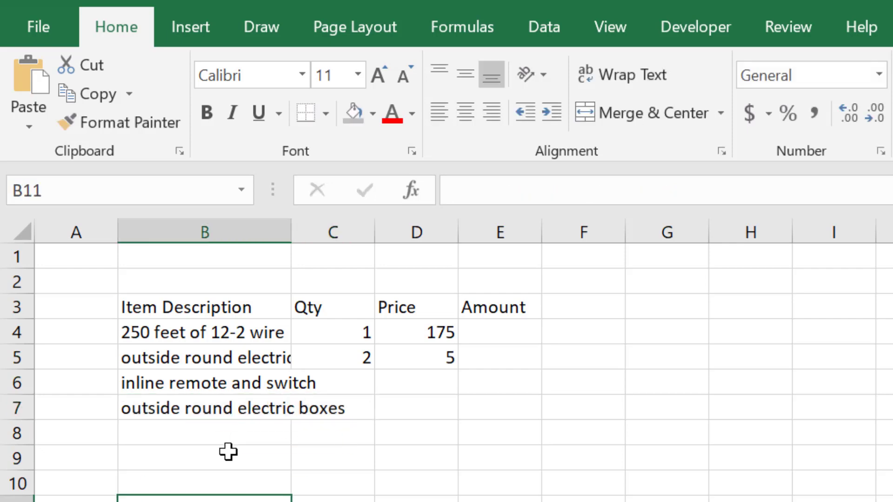
- Change the entry in cell B7 to "outside wall light" as the fourth item
click(226, 404)
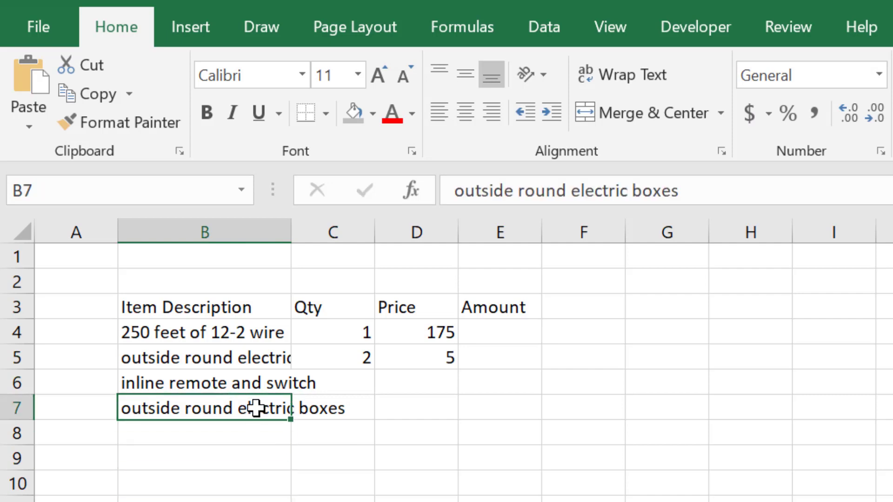
key(F2)
key(shift+Left)
key(shift+Left)
key(shift+Left)
key(shift+Left)
key(shift+Left)
key(shift+Left)
key(shift+Left)
key(shift+Left)
key(shift+Left)
key(shift+Left)
key(shift+Left)
key(shift+Left)
key(shift+Left)
key(shift+Left)
key(shift+Left)
key(shift+Left)
key(shift+Left)
key(shift+Left)
key(shift+Left)
key(shift+Left)
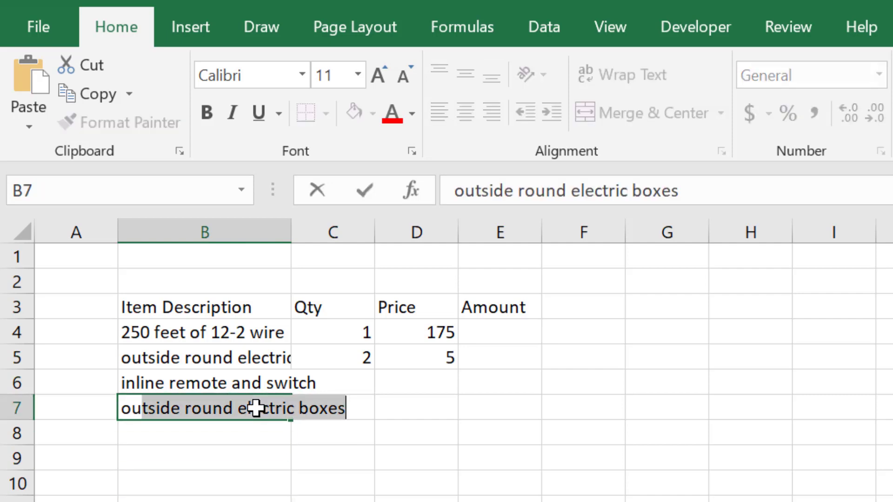
key(shift+Right)
key(shift+Right)
key(shift+Right)
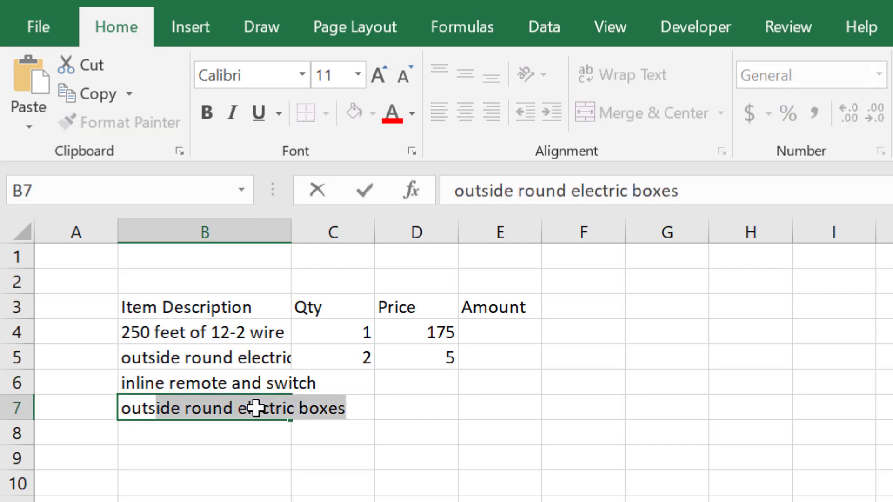
key(shift+Right)
key(shift+Right)
key(shift+Right)
key(shift+Right)
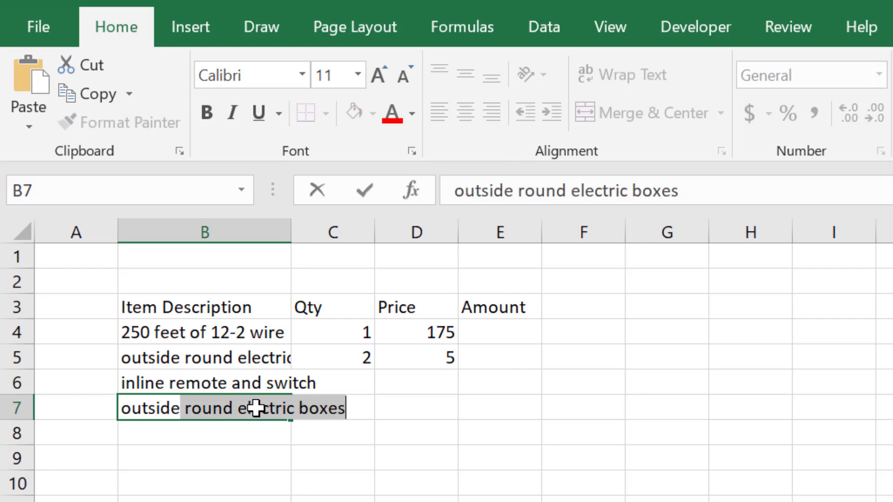
text(w)
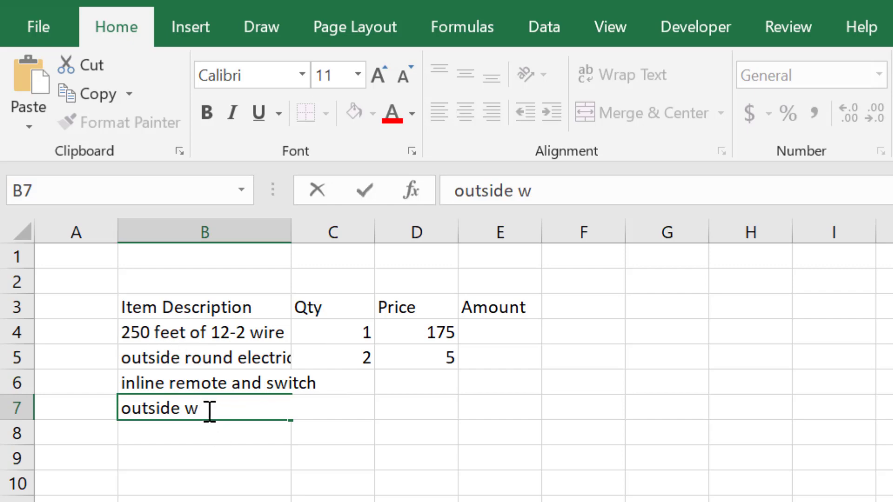
text(all light)
key(Return)
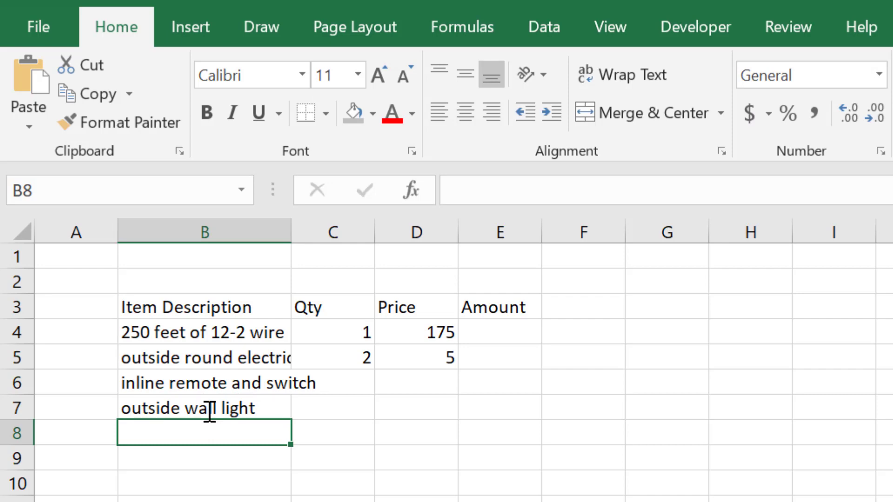
- Try out the autocomplete suggestions in cell B8 with "outside w" and "outside r", and clear the entry
text(ou)
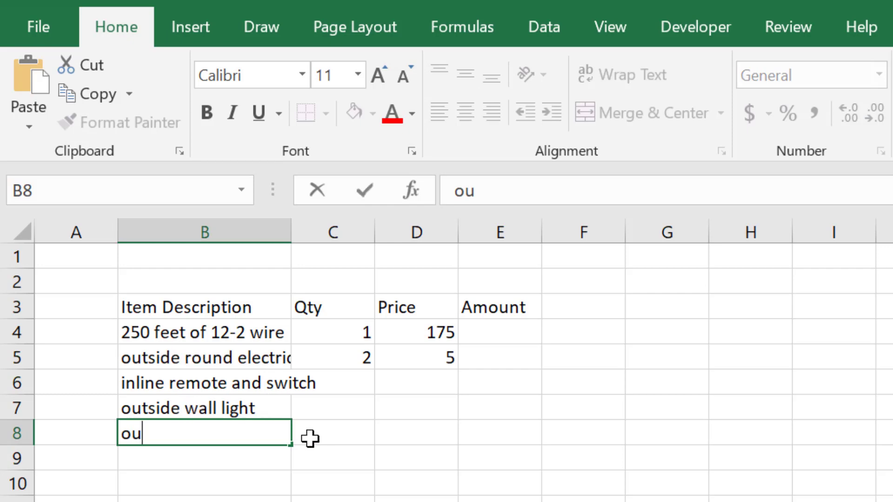
text(tside w)
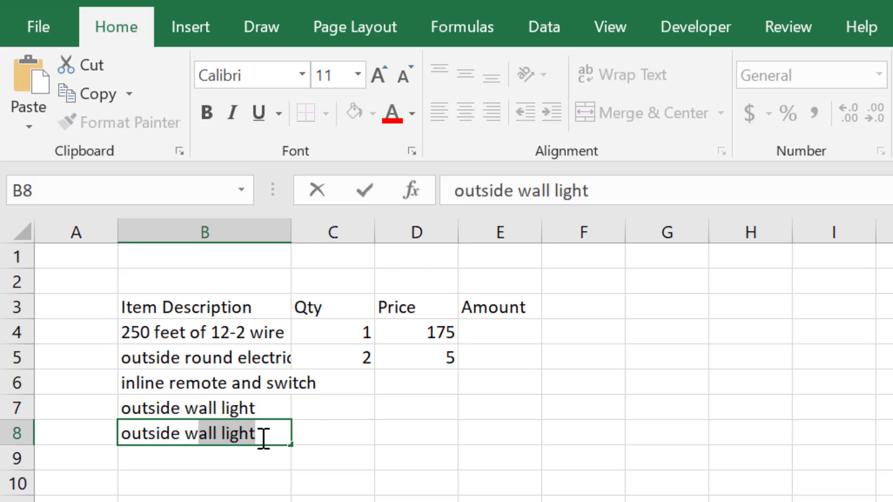
key(BackSpace)
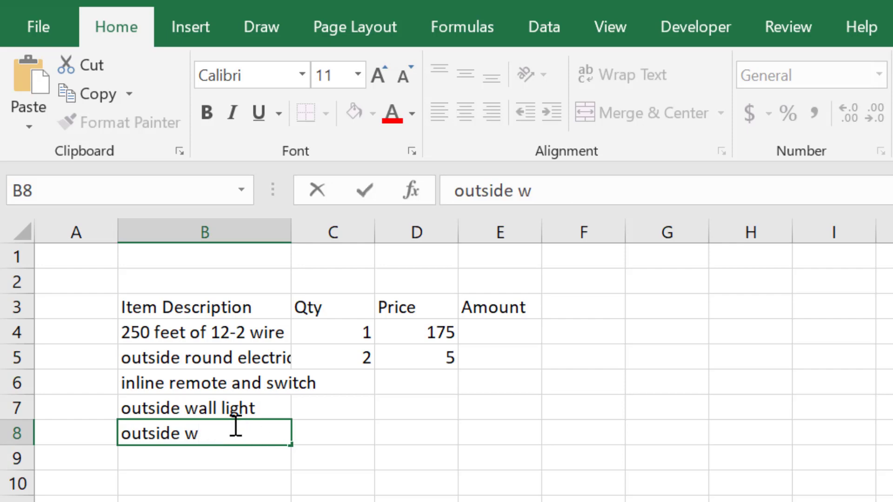
key(BackSpace)
text(r)
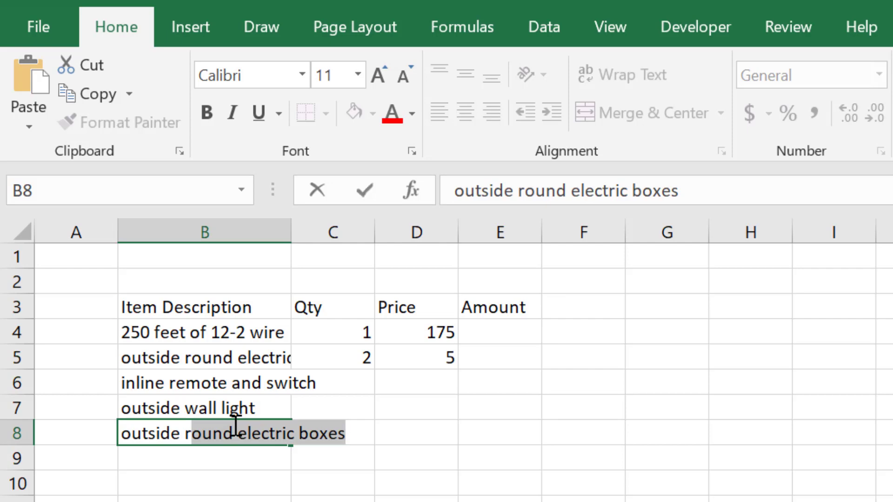
key(BackSpace)
key(BackSpace)
key(BackSpace)
key(BackSpace)
key(BackSpace)
key(BackSpace)
key(BackSpace)
key(BackSpace)
key(BackSpace)
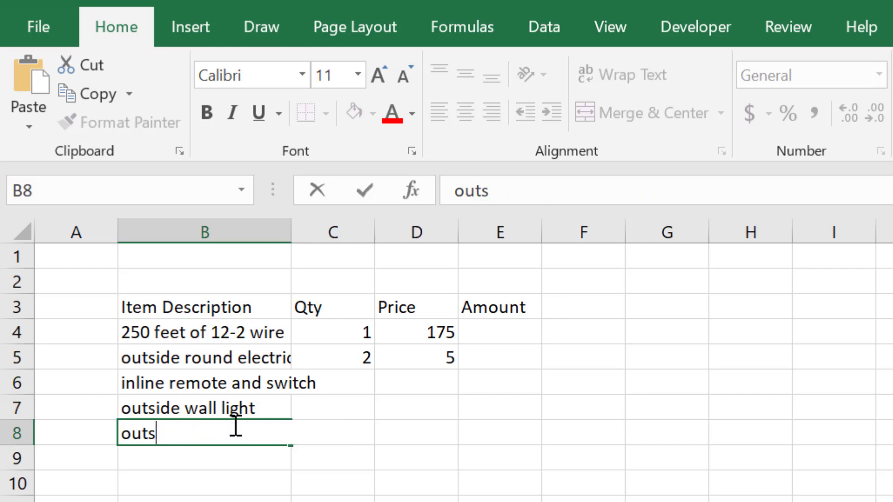
key(BackSpace)
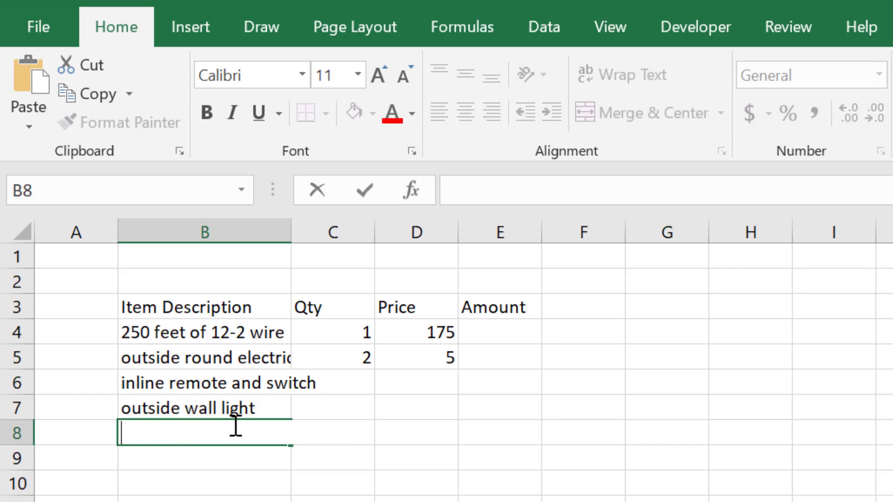
- Enter the filler text "sdfjkksdfl" in cell B8 and reselect that cell
text(sdfjkksdfl)
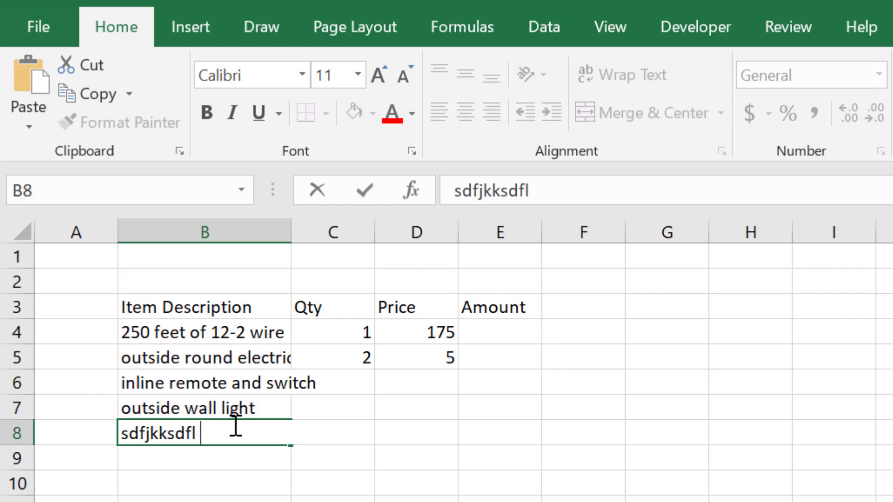
key(Return)
click(236, 426)
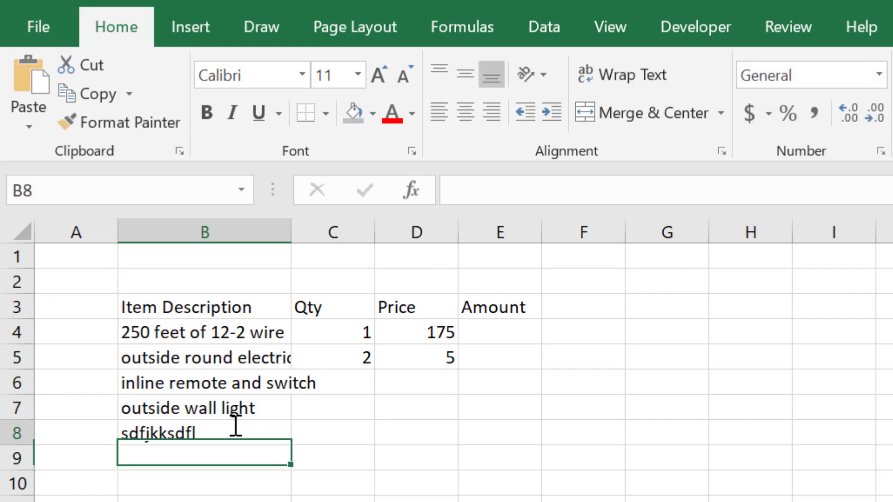
- Enter "outside" in cell B8 and delete that entry again
text(outsi)
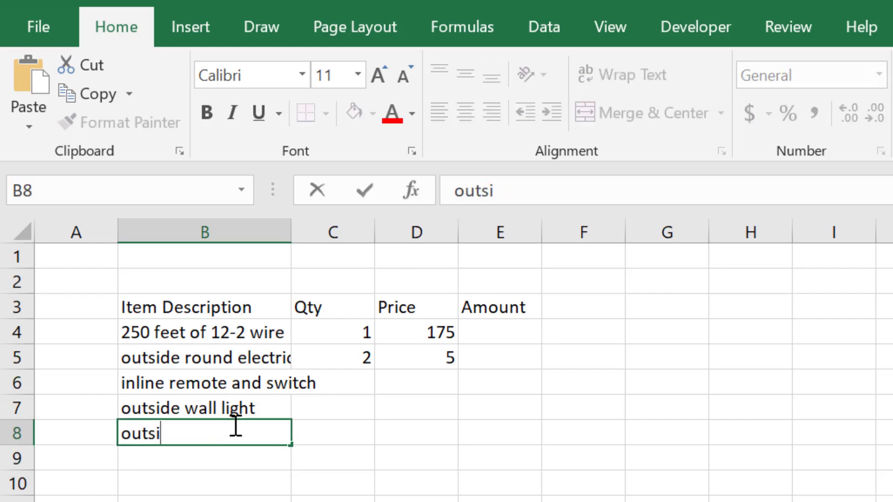
text(de)
key(Return)
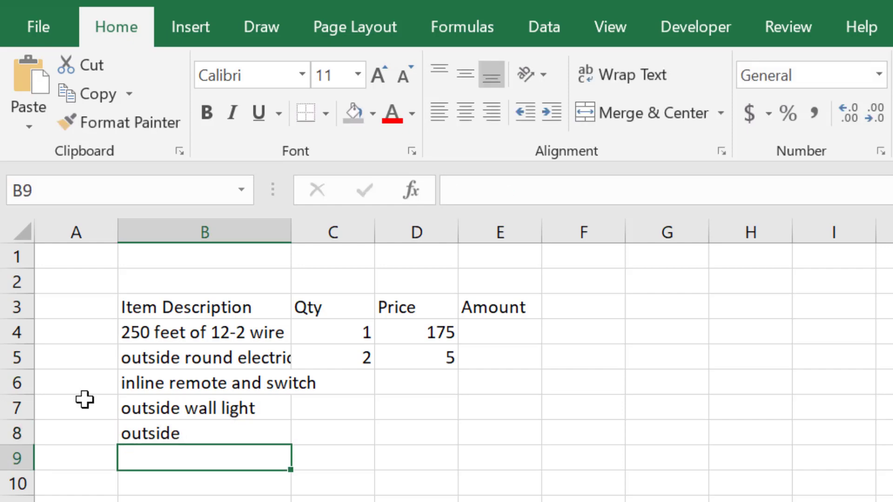
click(226, 433)
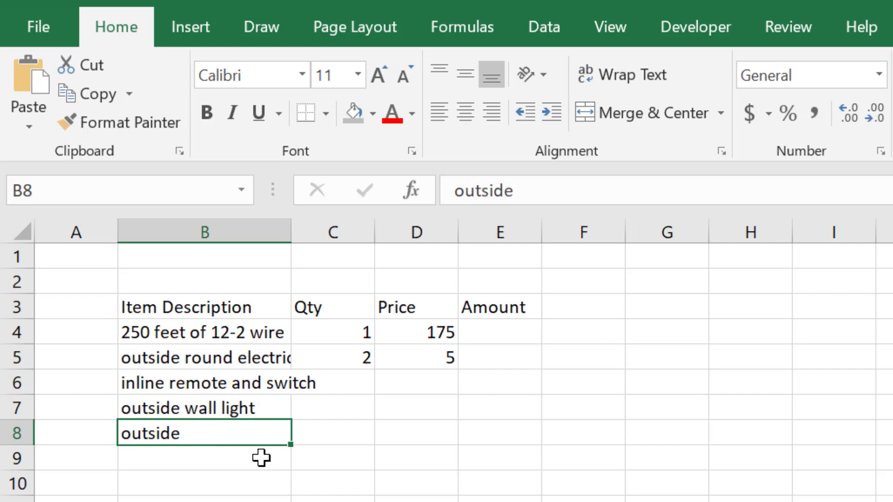
key(Delete)
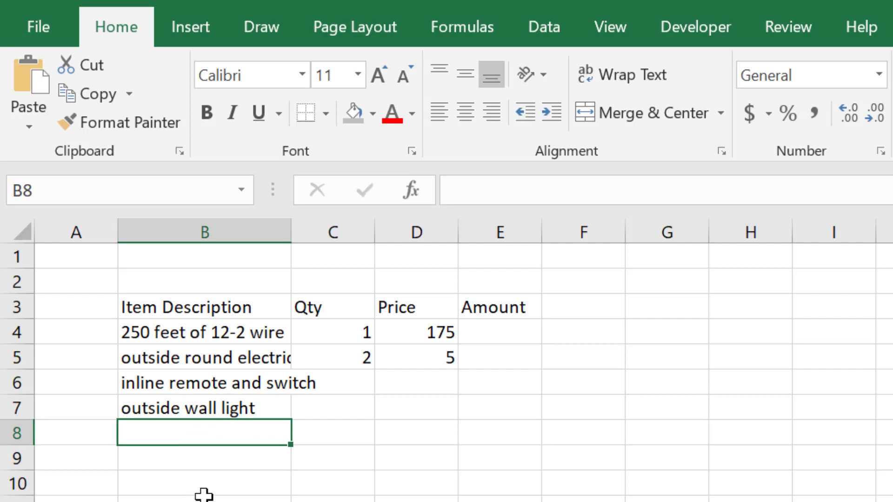
click(218, 499)
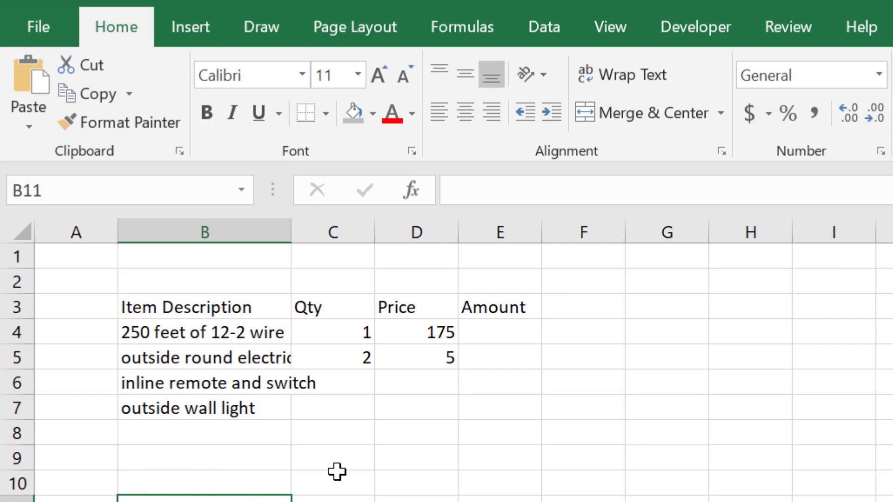
- Fill in the quantities: 1 for the inline remote in cell C6 and 2 for the outside wall light in C7
click(361, 384)
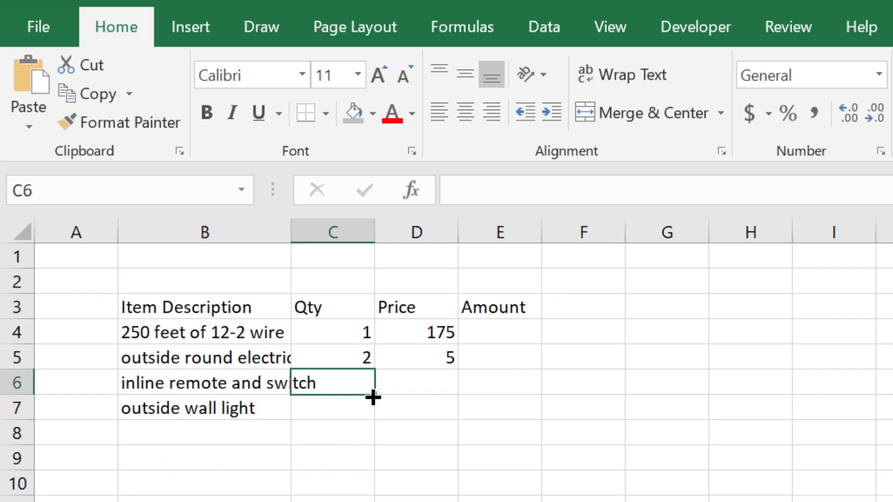
text(1)
key(Return)
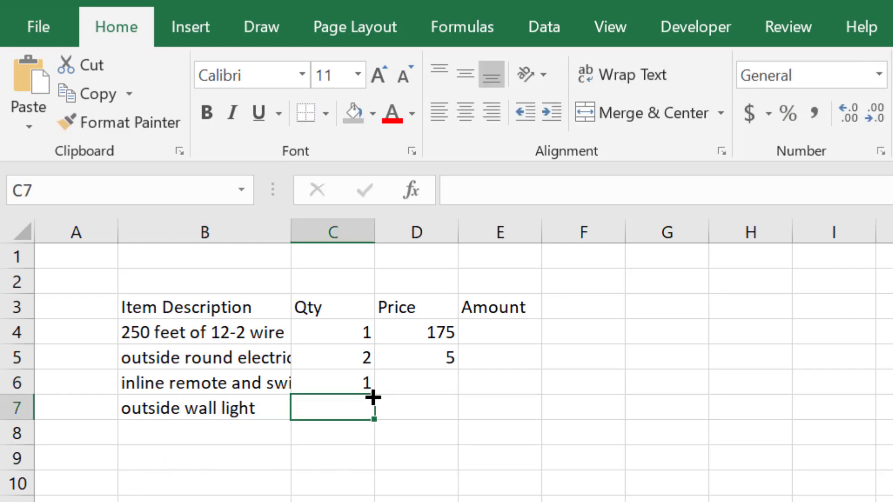
text(2)
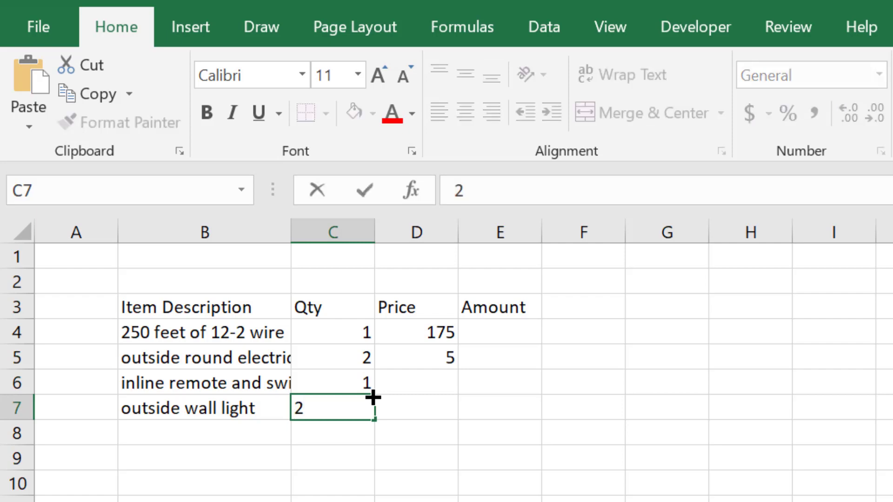
key(Return)
- Fill in the prices: 15 for the inline remote in cell D6 and 65 for the outside wall light in D7
click(413, 384)
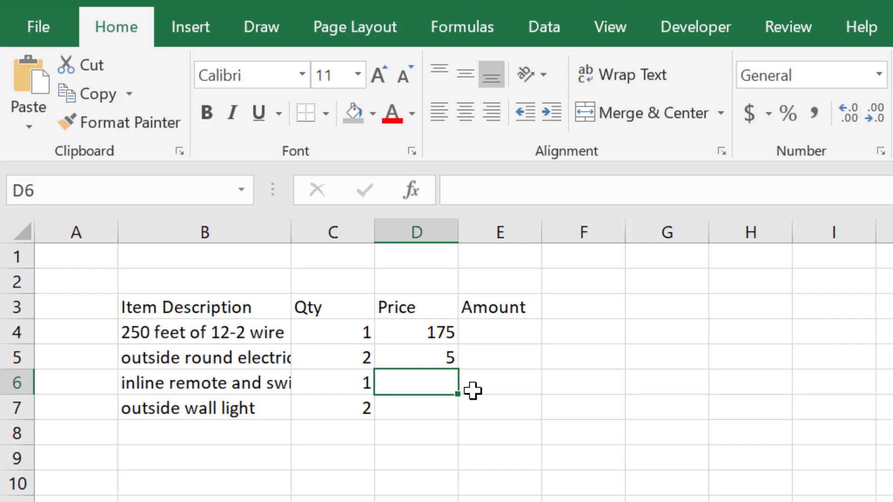
text(15)
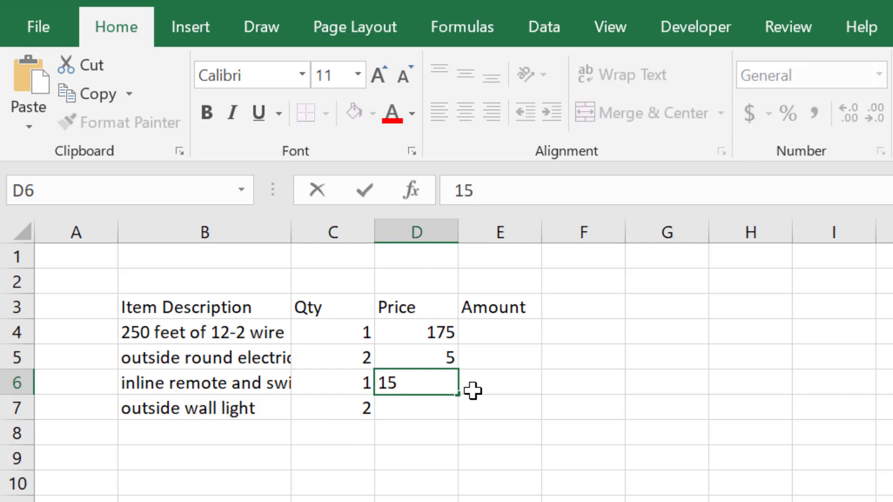
key(Return)
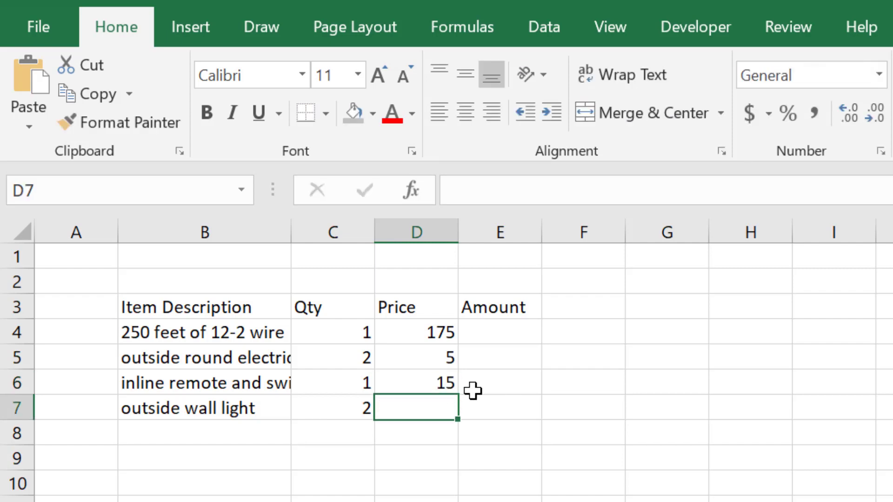
text(65)
key(Return)
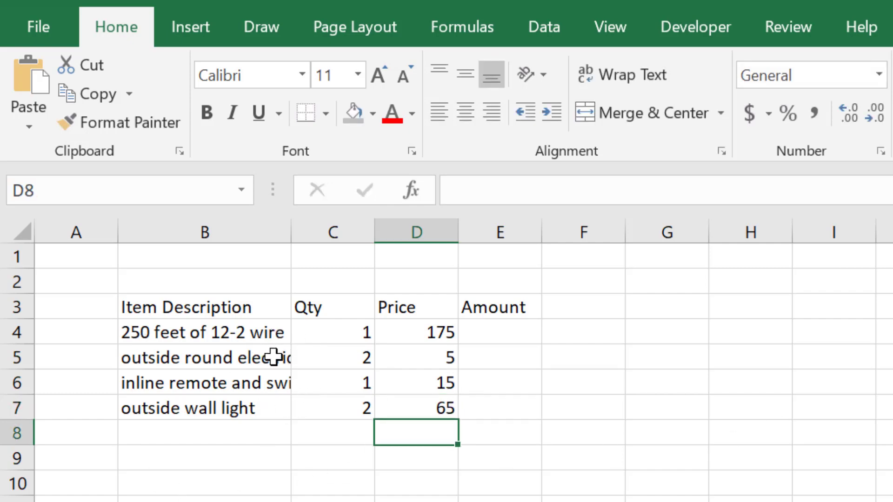
- Calculate the wire item's amount in cell E4 with the formula =C4*D4
click(517, 334)
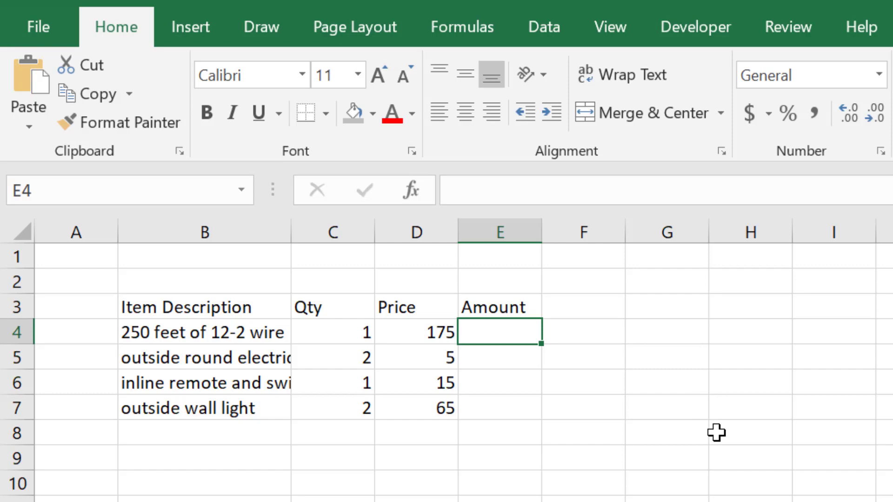
text(=)
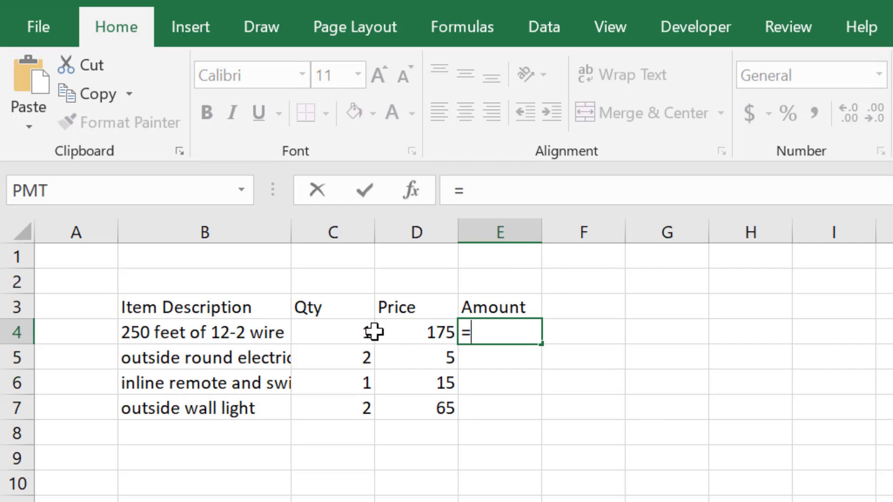
click(339, 332)
click(355, 333)
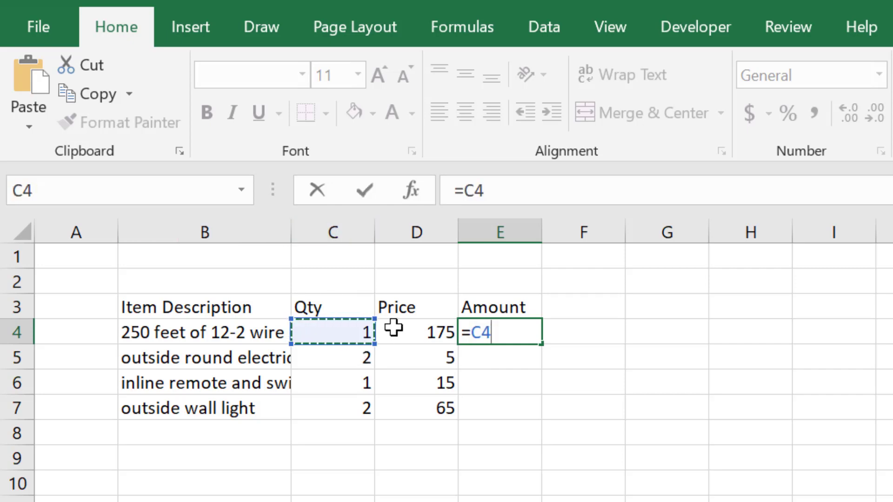
text(*)
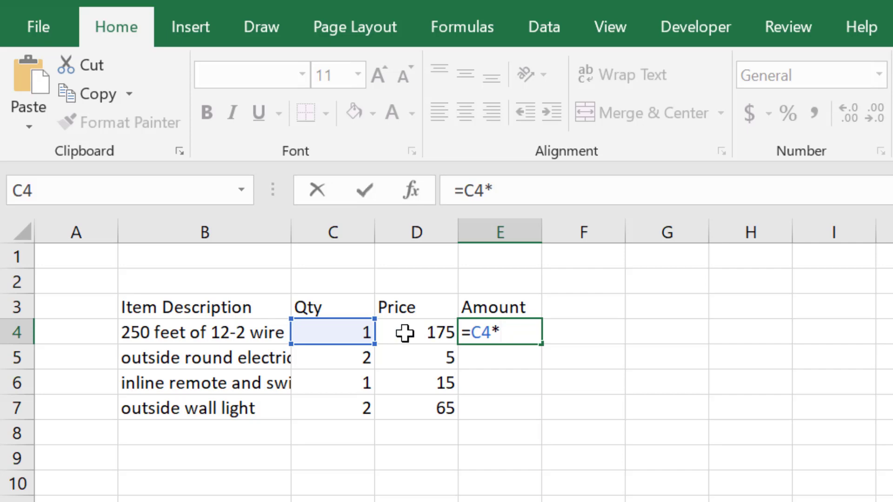
click(404, 333)
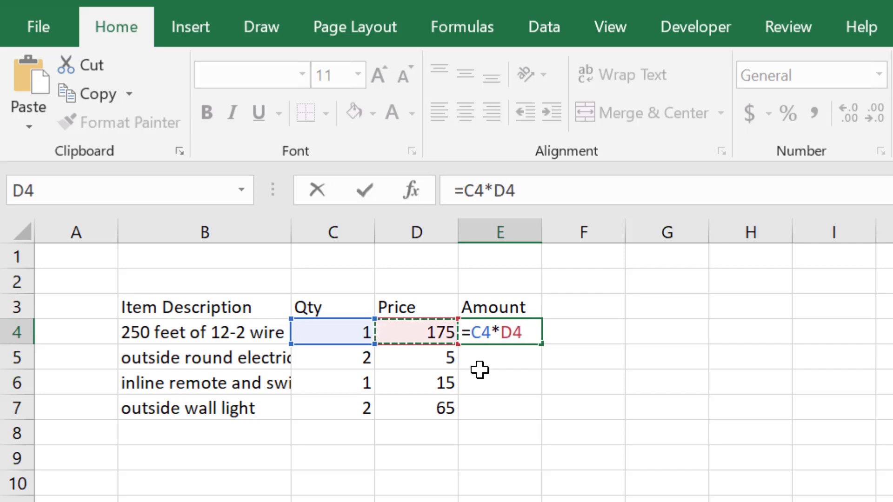
key(Return)
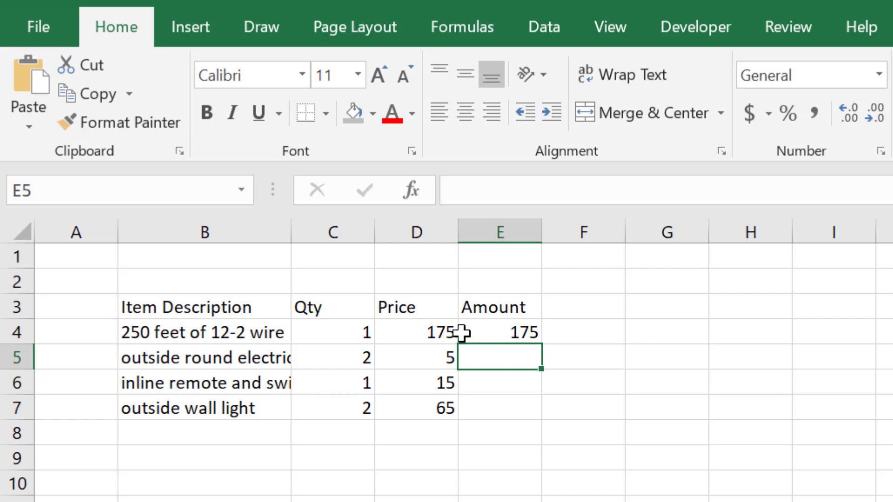
click(431, 331)
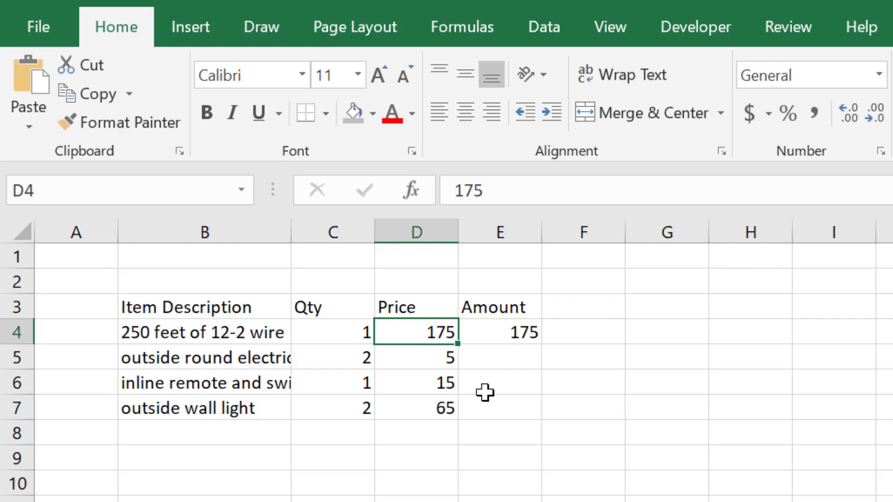
- Set the wire's price in cell D4 to 160 and check the amount formula in E4
text(1)
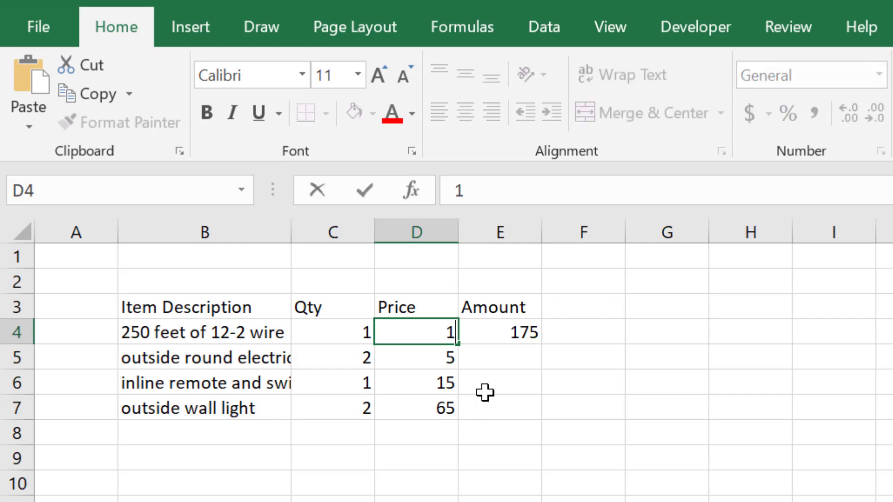
text(60)
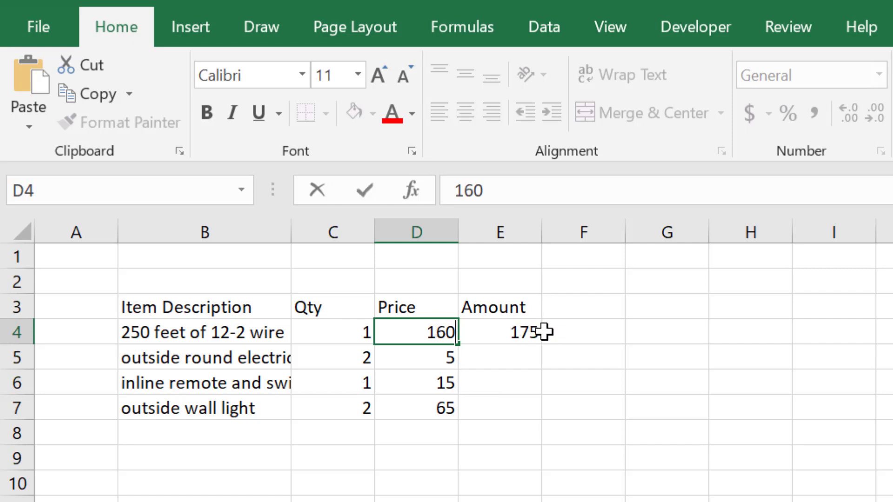
key(Return)
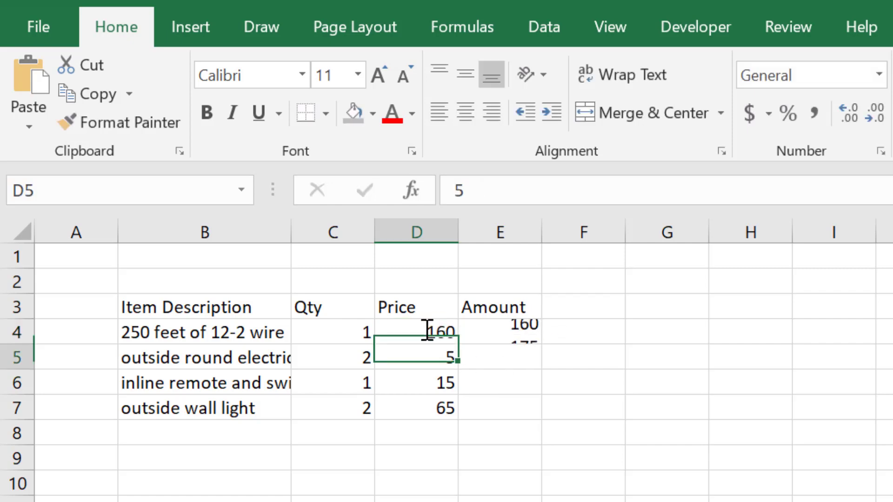
double_click(518, 329)
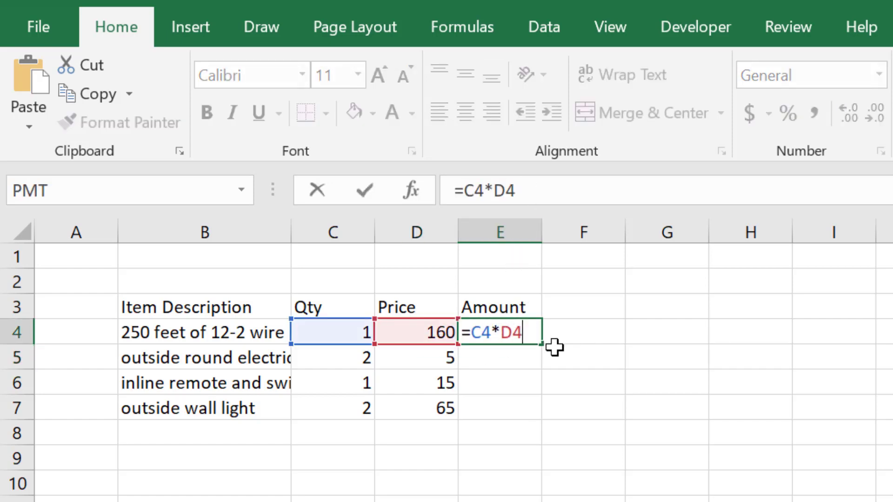
key(ctrl+Return)
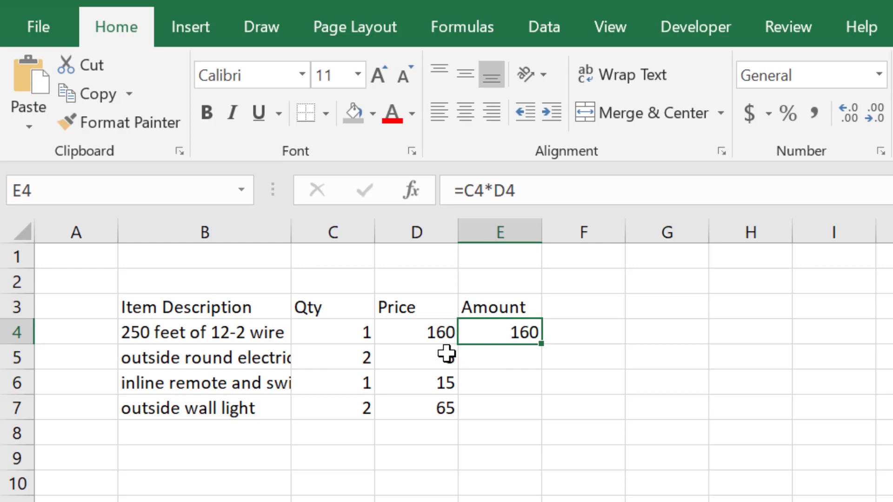
- Try to calculate the second item's amount in cell E5 by building the formula =C5*D5 manually
click(516, 357)
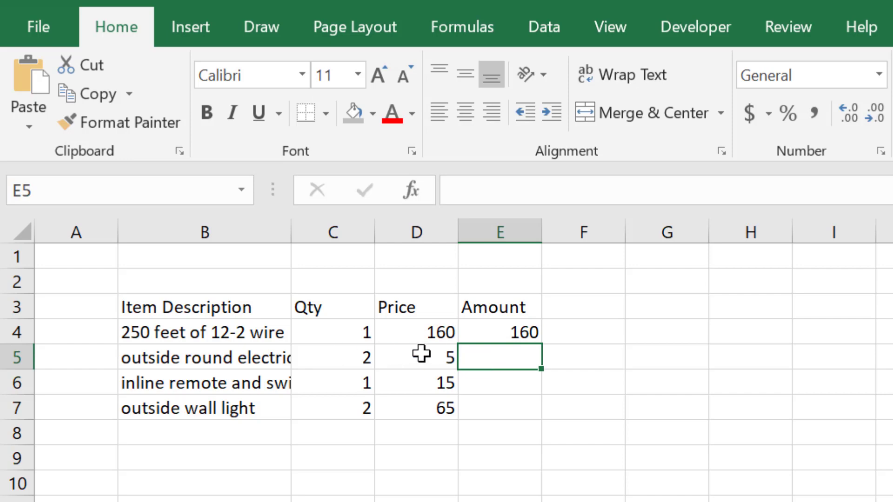
double_click(523, 357)
text(=)
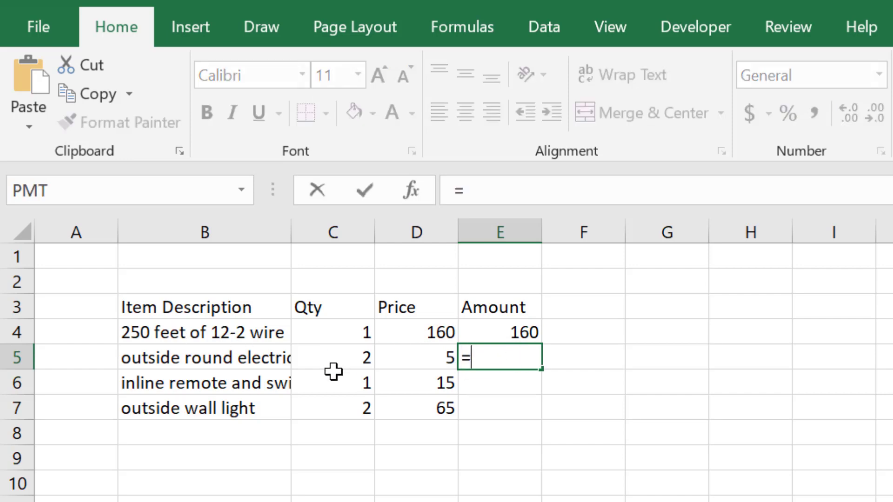
click(340, 353)
text(*)
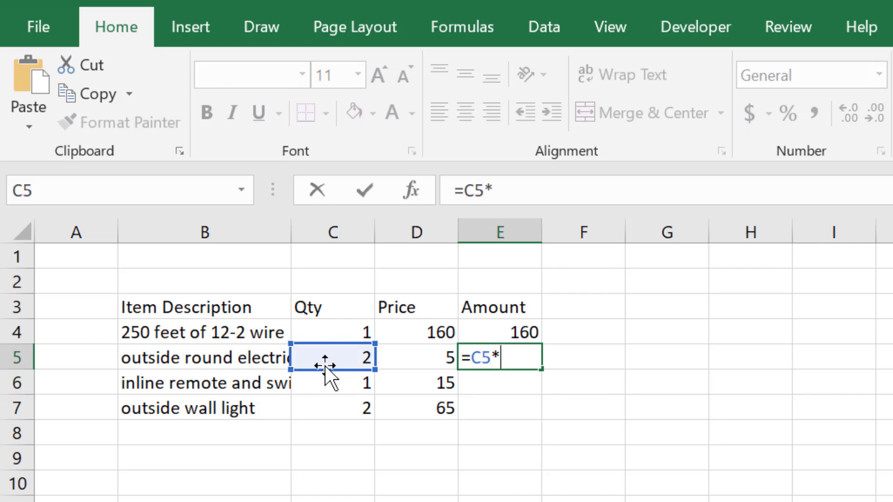
click(426, 372)
click(431, 356)
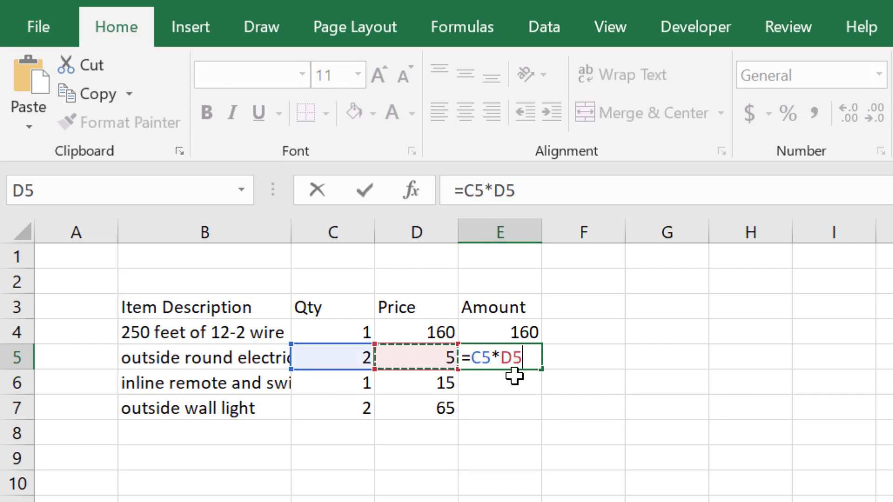
key(Return)
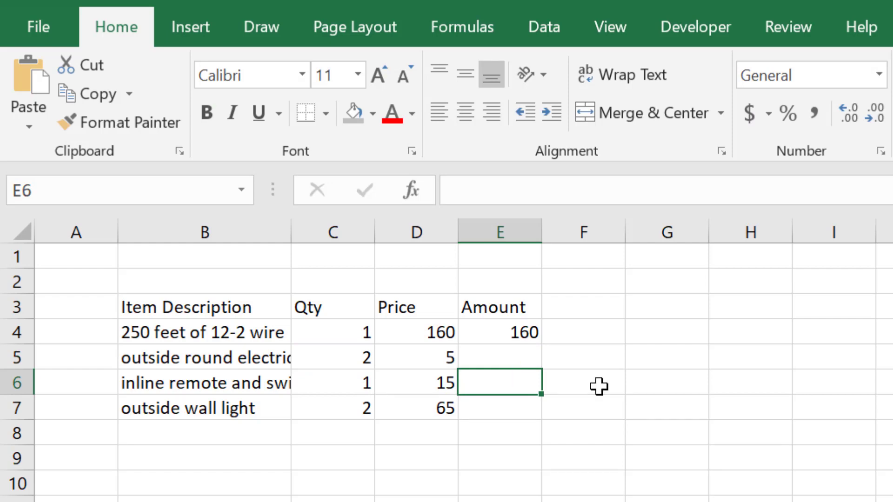
key(Up)
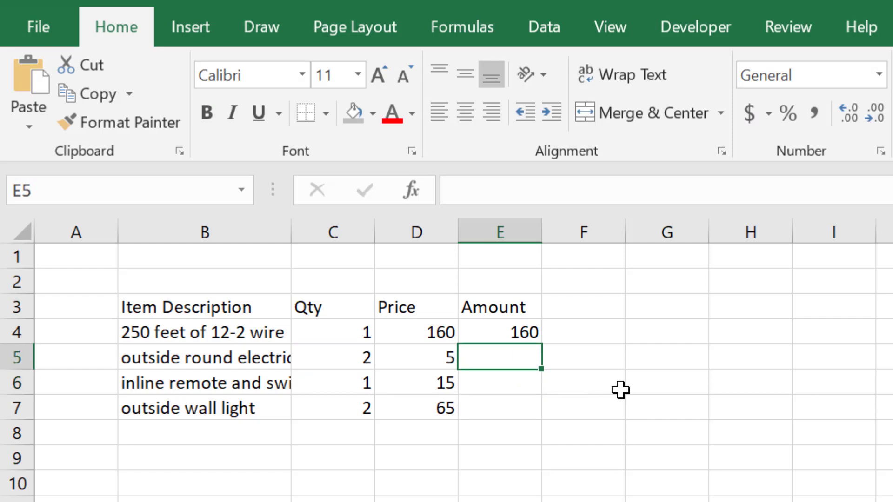
- Copy the amount formula from cell E4 and paste it into E5 for the second item
click(528, 333)
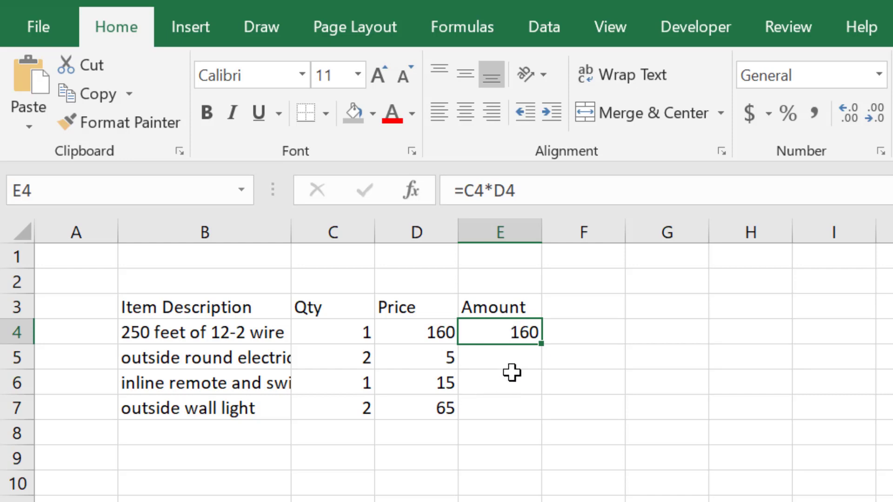
right_click(511, 330)
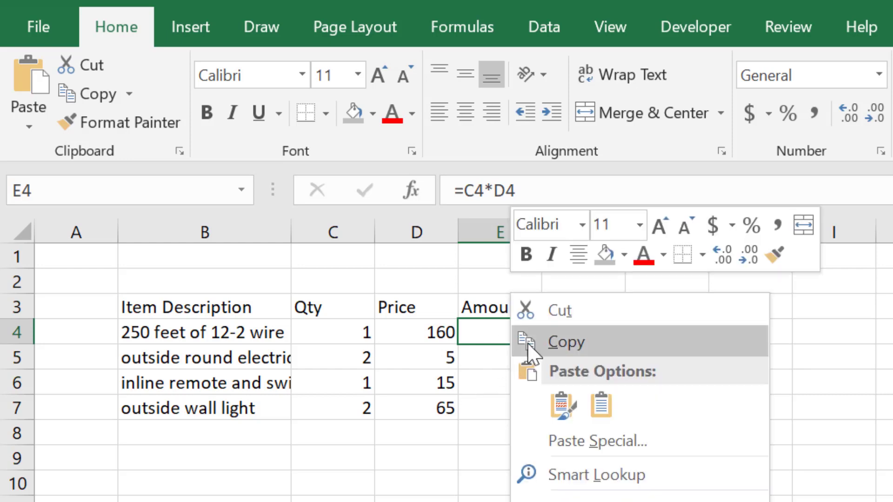
click(587, 343)
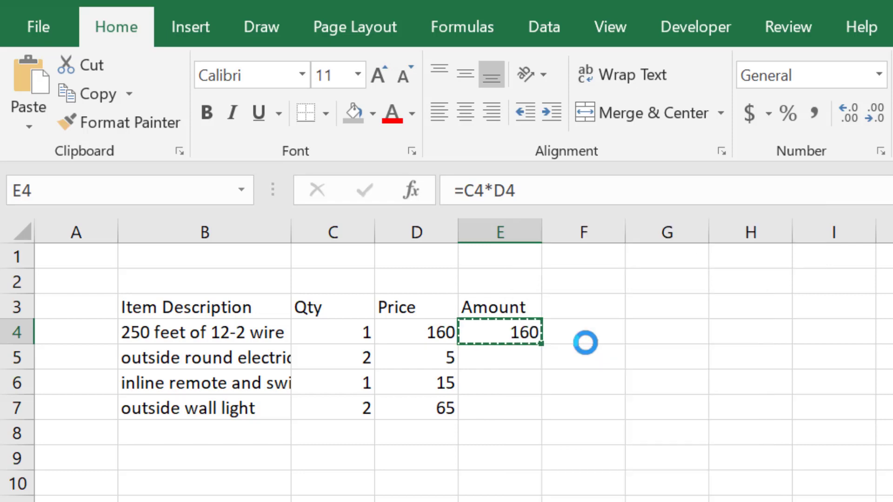
click(497, 360)
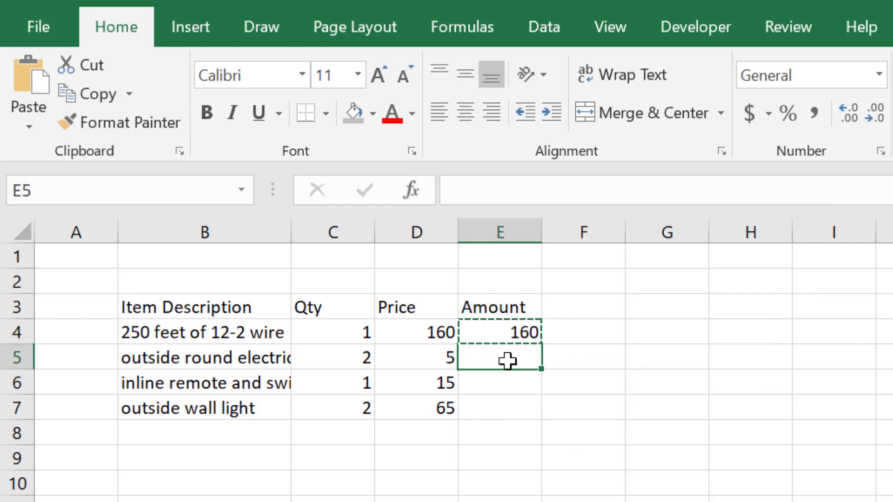
right_click(508, 361)
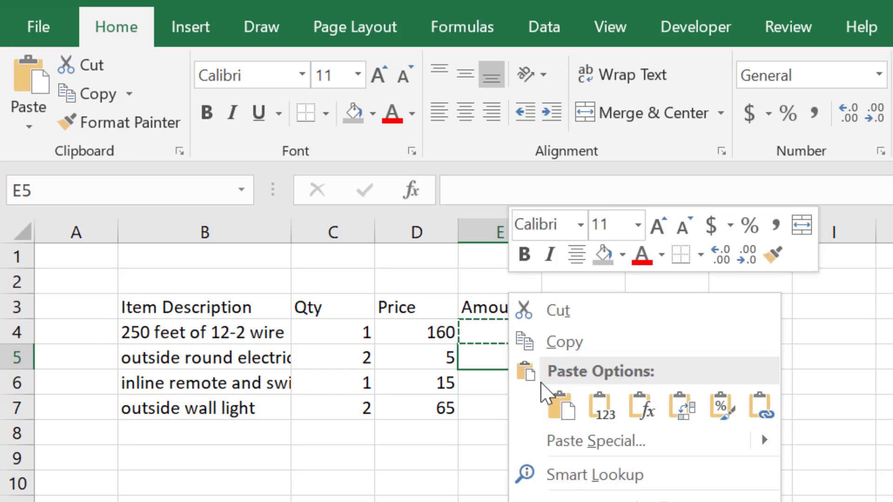
click(561, 406)
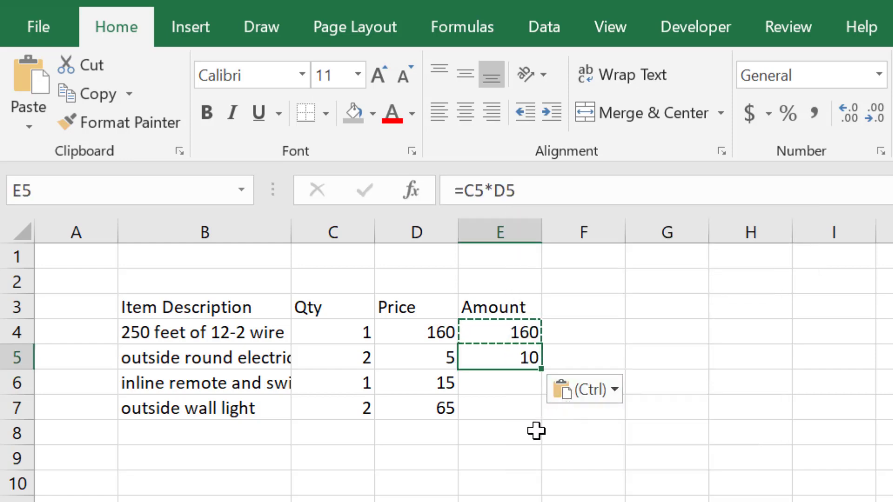
key(Escape)
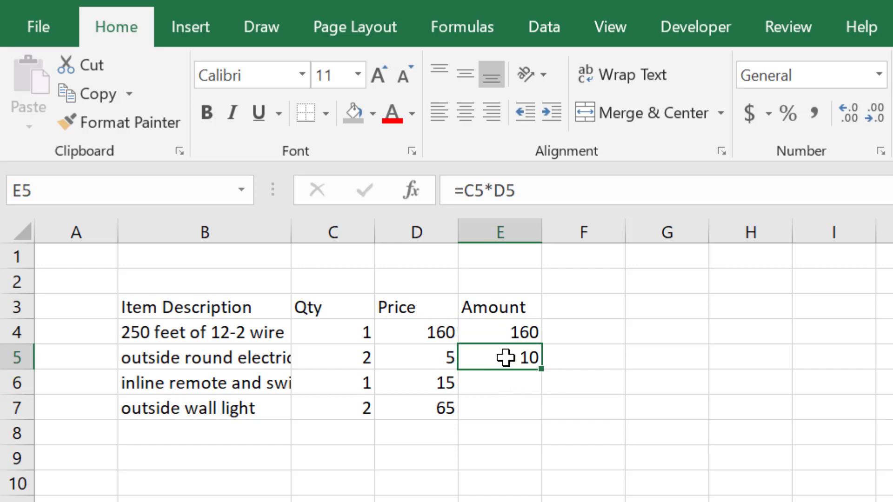
- Compare the cell references used by the amount formulas in E5 and E4
double_click(506, 357)
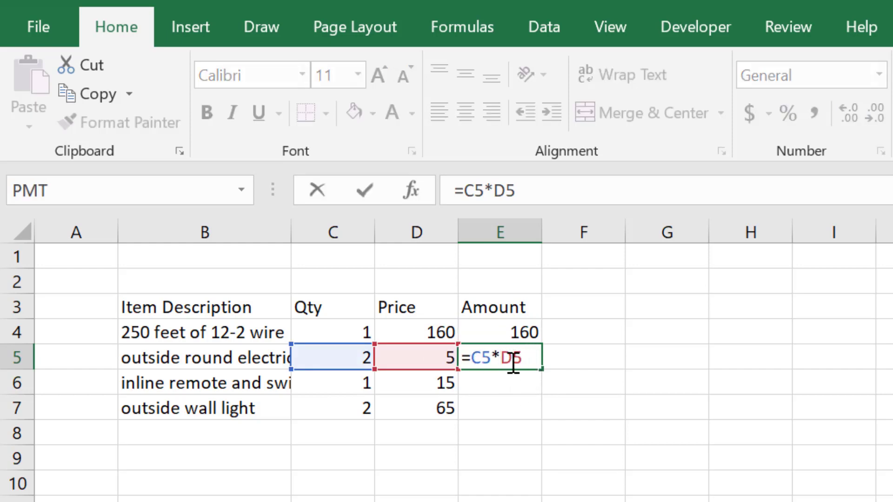
key(Escape)
double_click(527, 331)
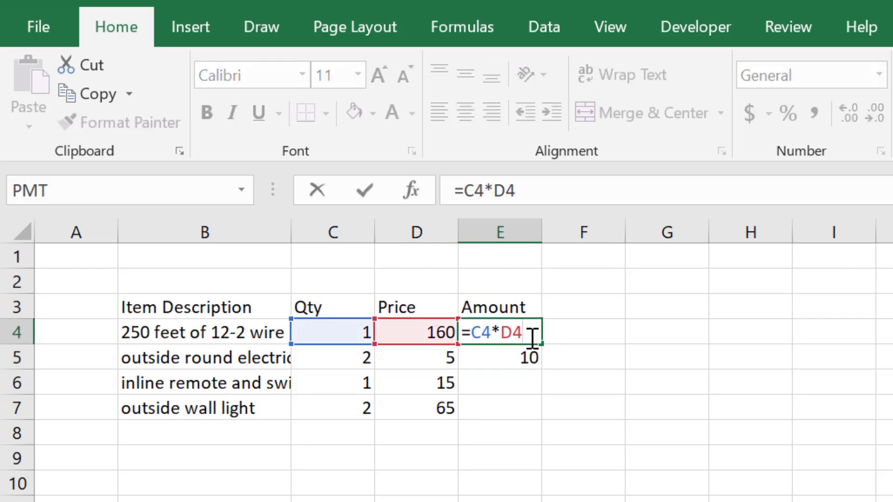
key(Escape)
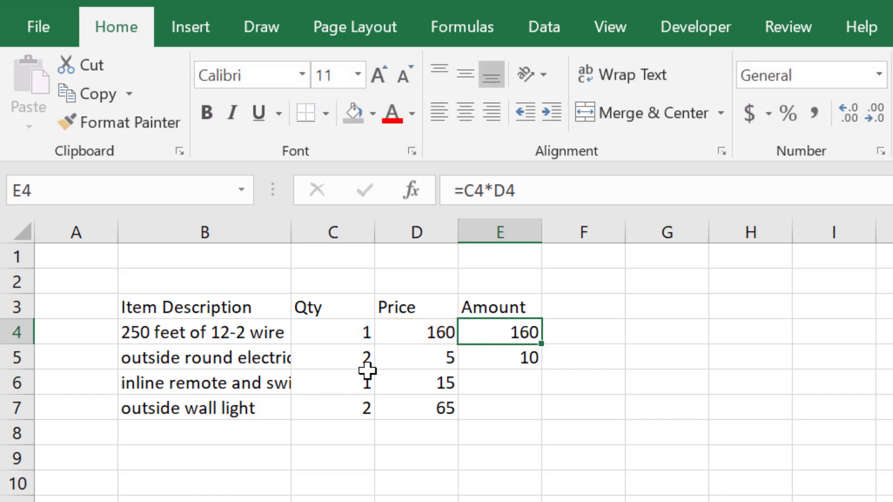
double_click(511, 363)
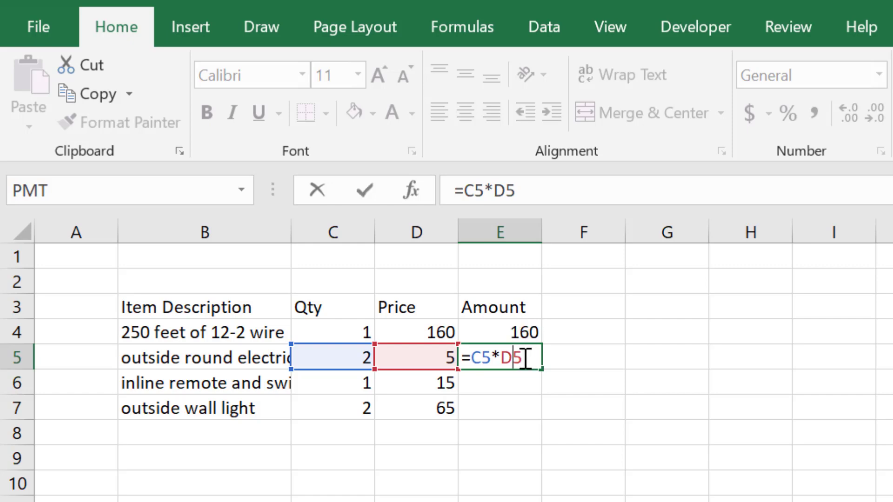
key(ctrl+Return)
- Copy the amount formula from cell E4 into F4 and examine which cells the pasted formula references
click(512, 334)
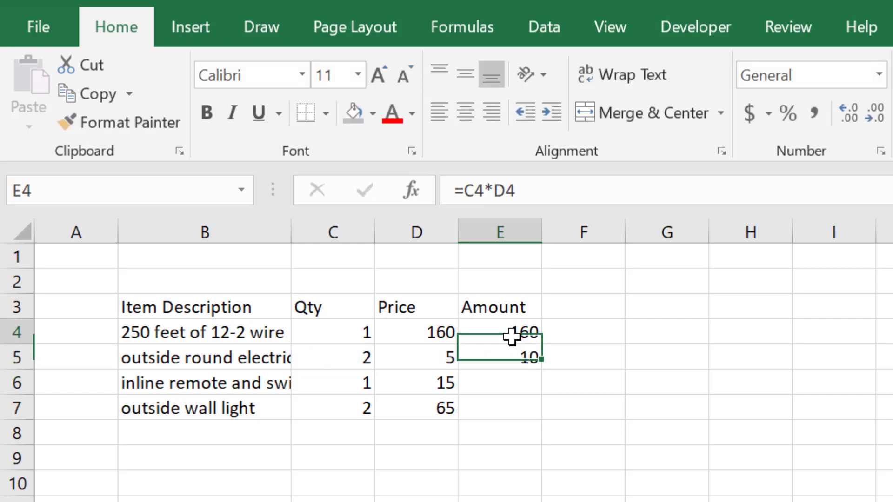
right_click(511, 335)
click(580, 339)
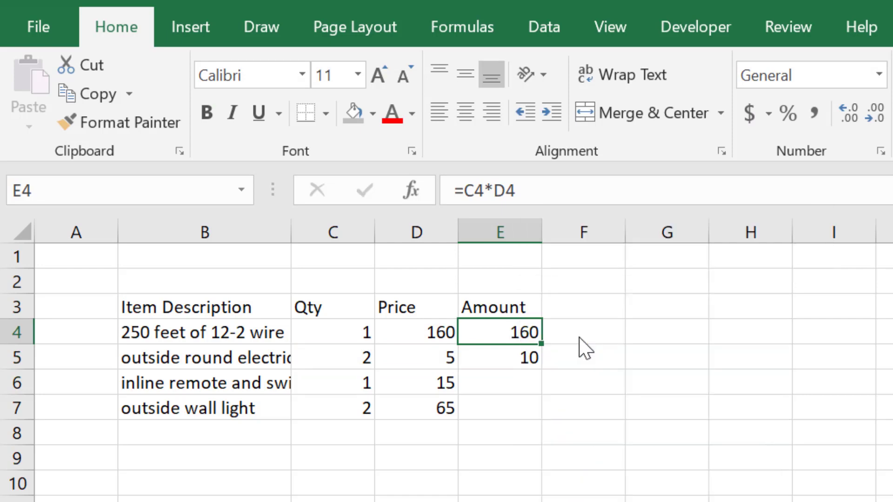
click(598, 334)
right_click(598, 333)
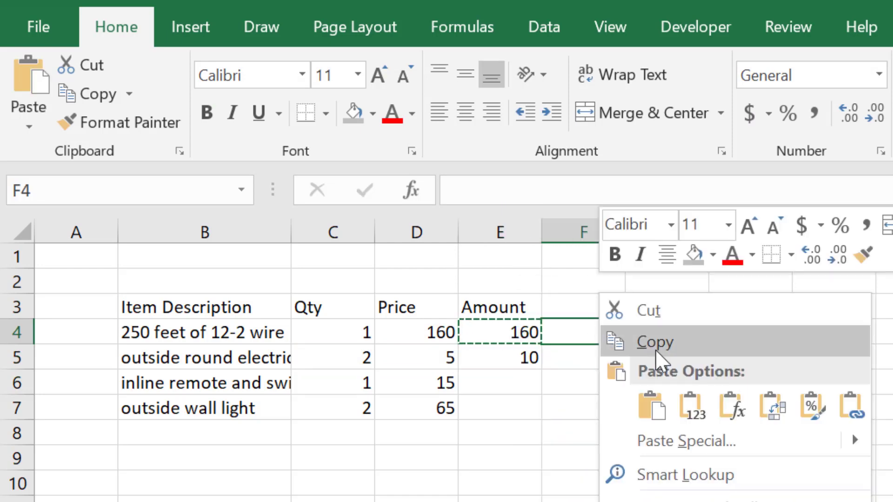
click(664, 400)
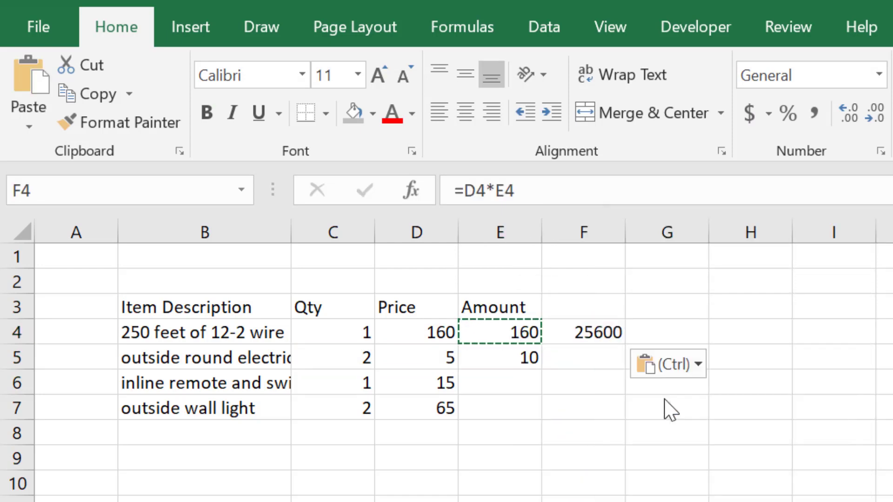
double_click(597, 331)
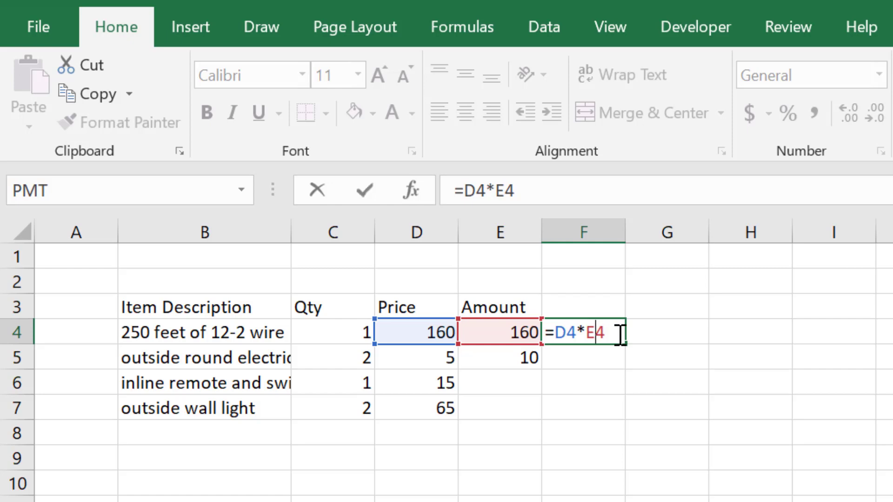
key(ctrl+Return)
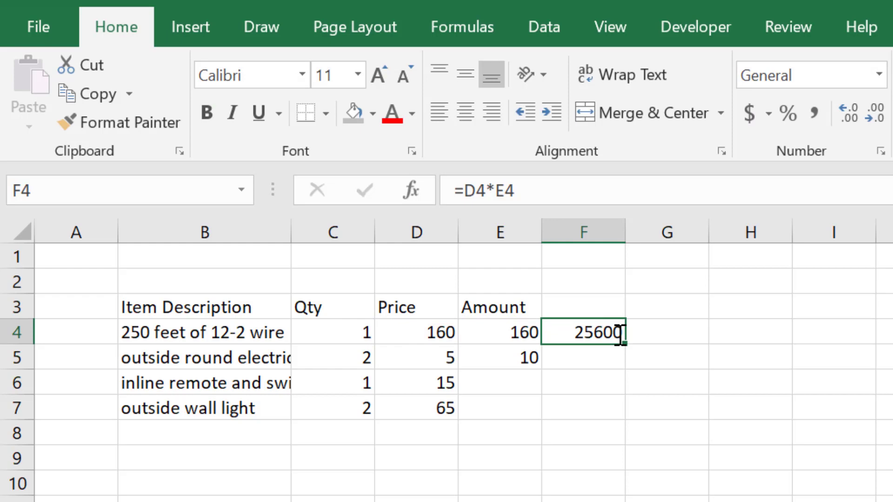
- Undo the formula pasted into cell F4
key(ctrl+z)
key(Escape)
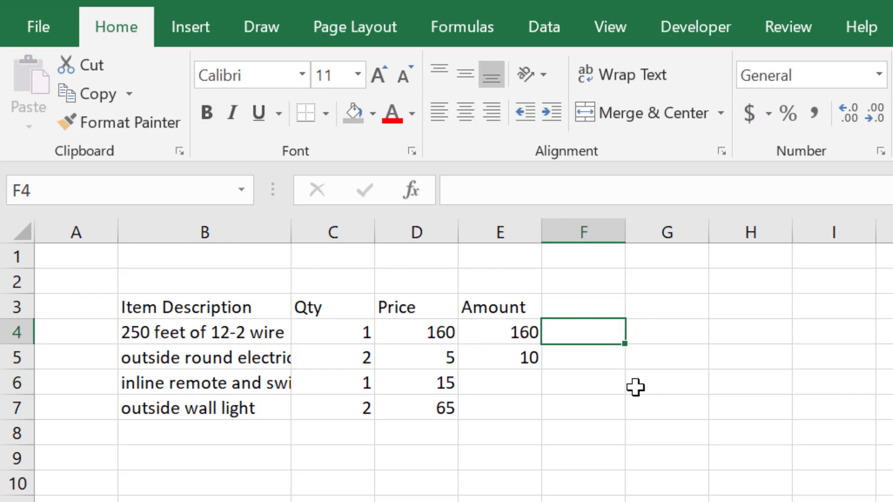
click(594, 387)
- Fill the amount formula from cell E5 down through E7 for the remaining items
click(515, 356)
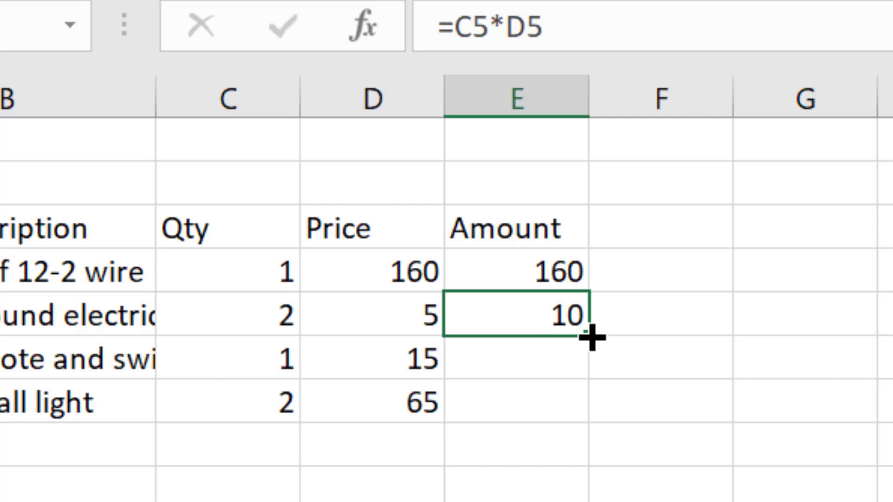
drag(592, 337, 584, 423)
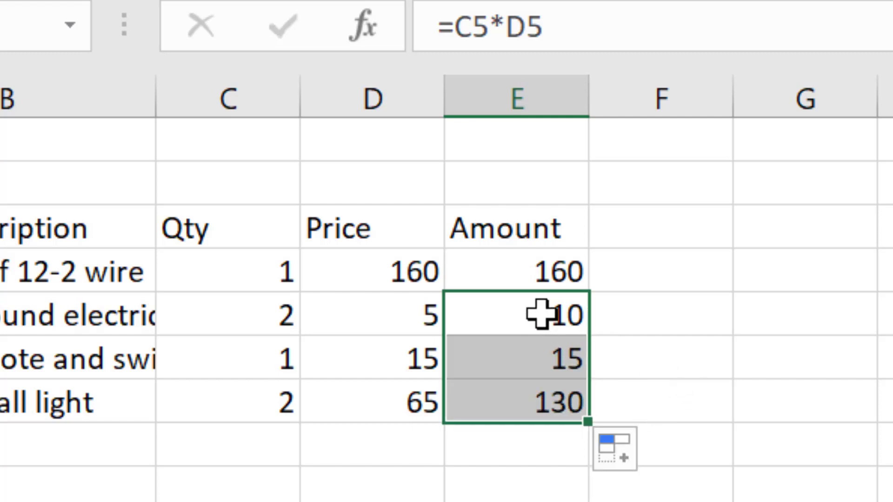
click(541, 501)
- Check the formulas in the amount cells E5, E6 and E7 one after another
click(544, 316)
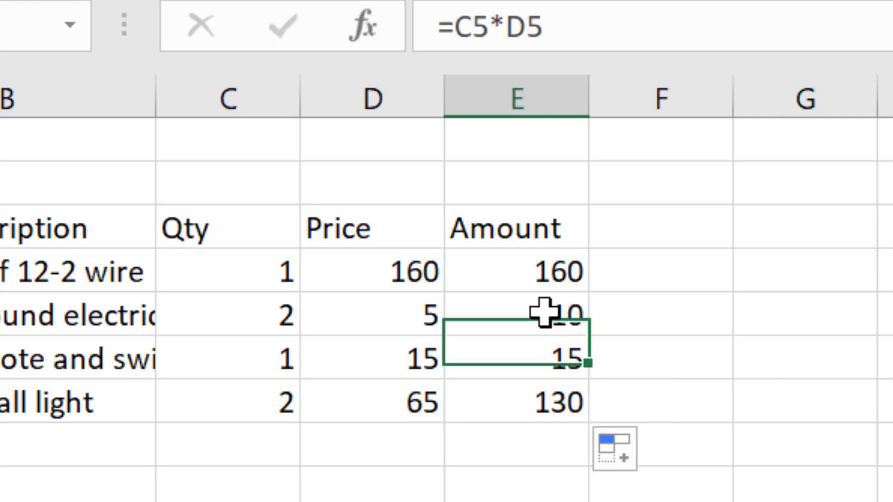
click(542, 361)
click(535, 410)
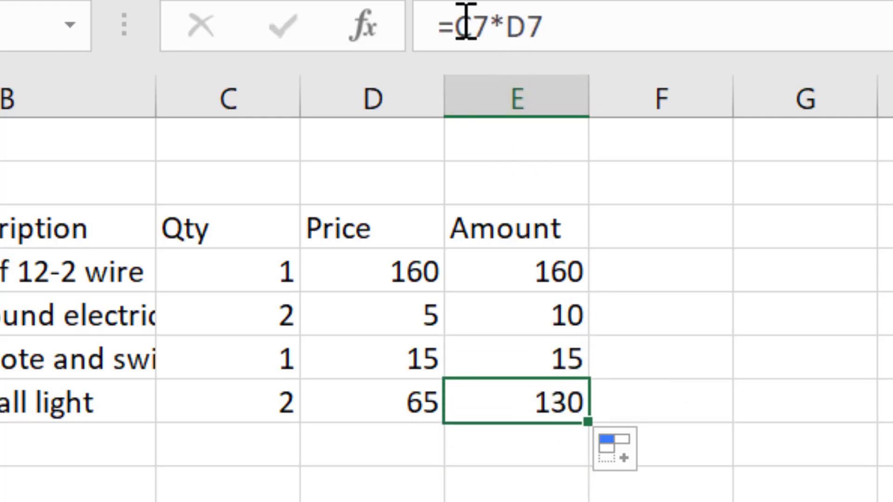
click(516, 320)
click(525, 361)
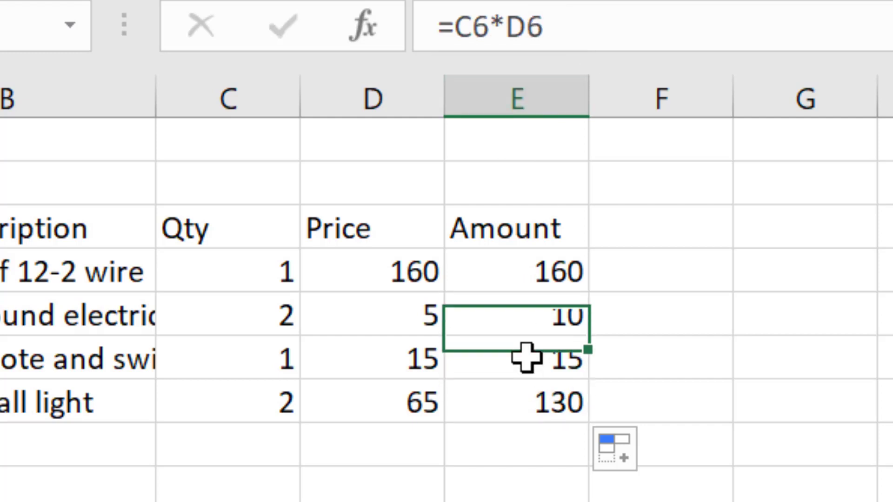
click(519, 406)
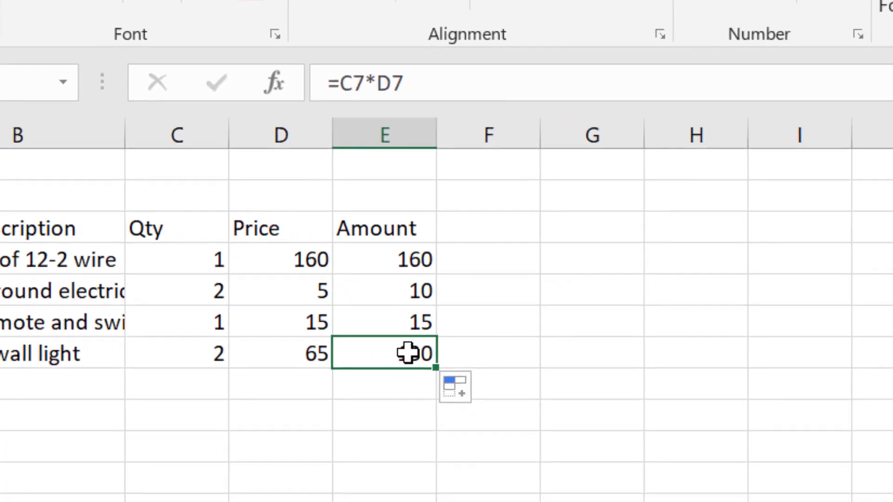
- Examine which cells the amount formula in E7 references, leaving the formula as it is
double_click(551, 403)
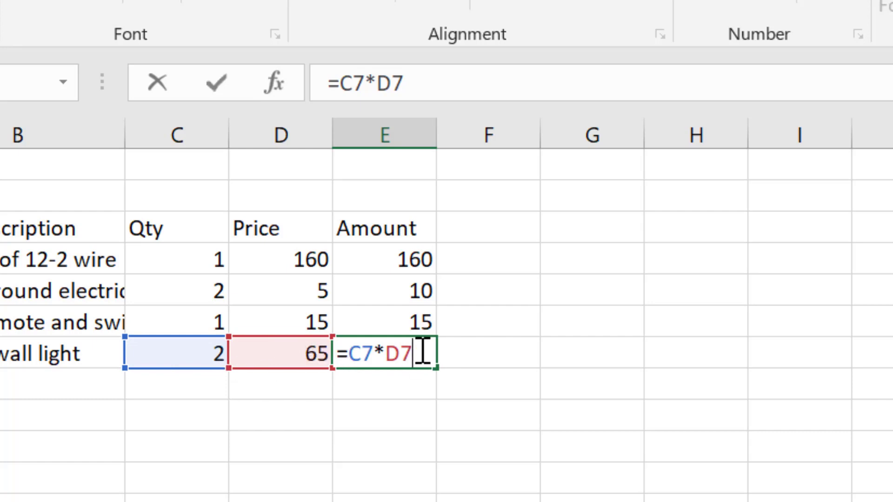
key(Return)
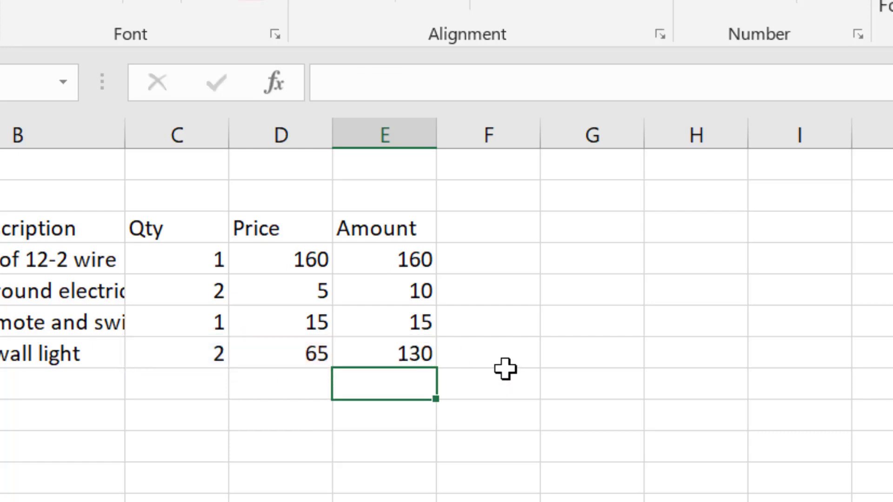
key(Right)
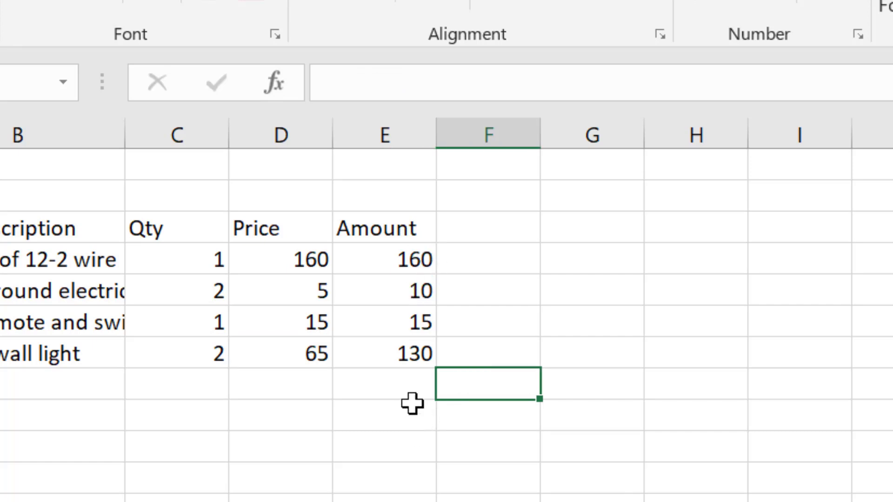
- Total the amounts in E4:E7 with an AutoSum formula in cell E8
click(417, 385)
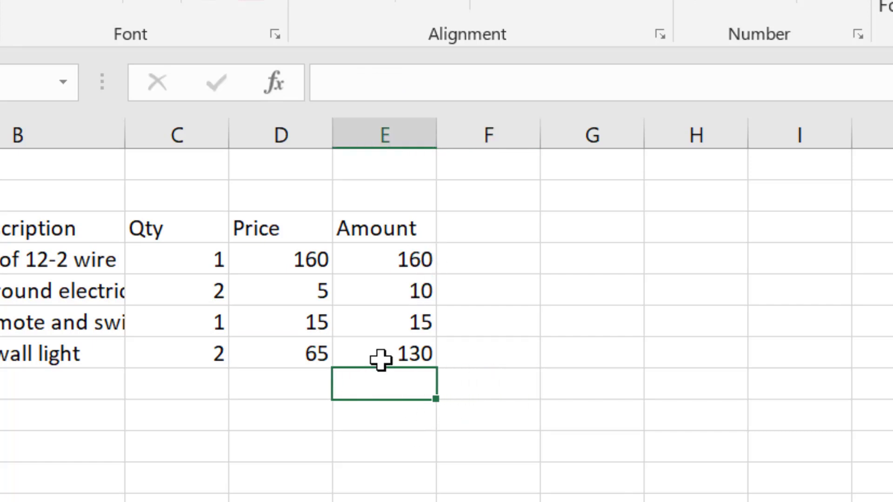
drag(373, 253, 371, 350)
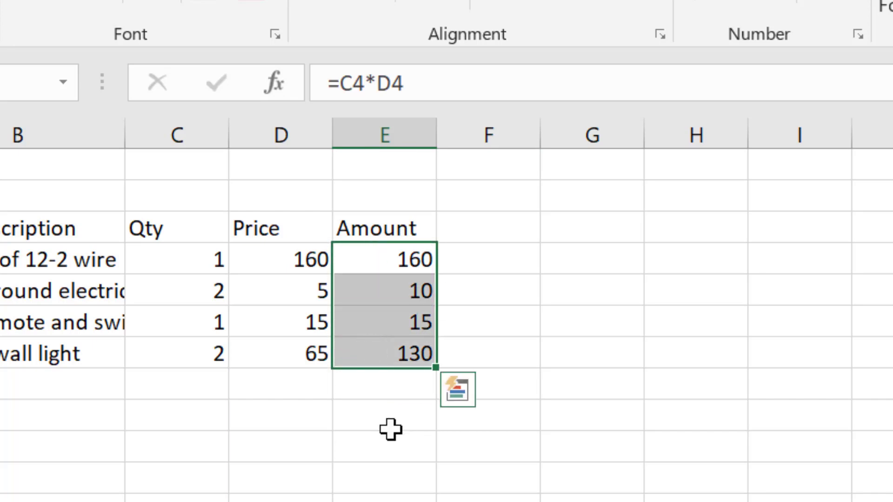
click(374, 392)
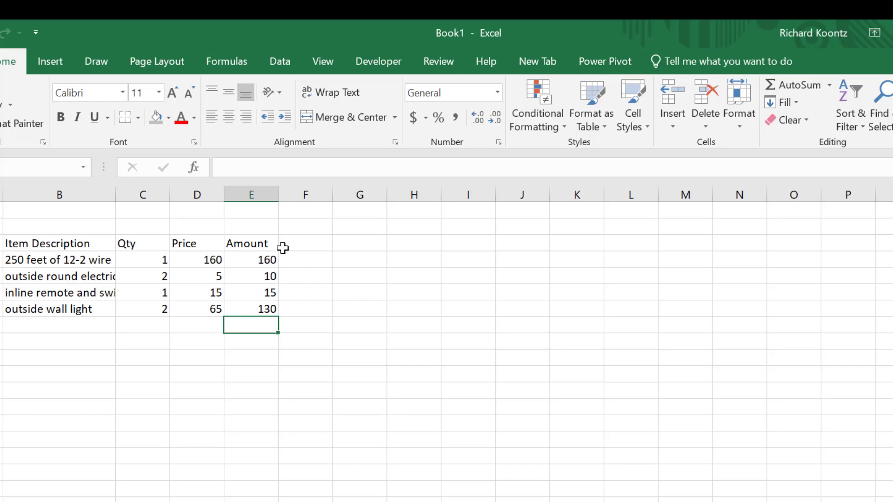
drag(259, 261, 264, 293)
click(333, 276)
drag(264, 262, 257, 309)
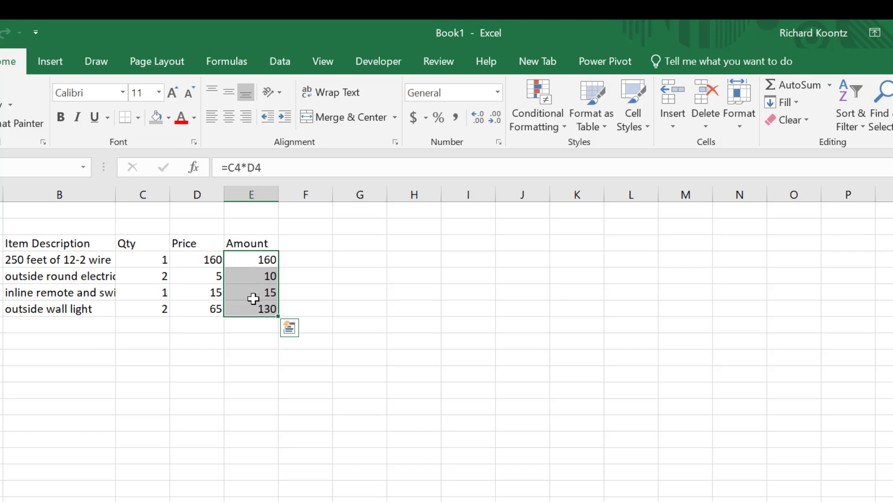
click(257, 357)
click(246, 324)
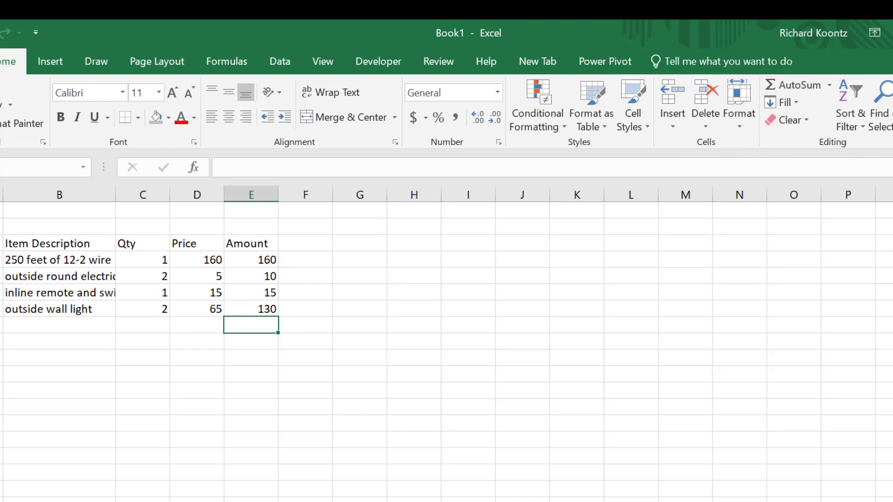
click(809, 79)
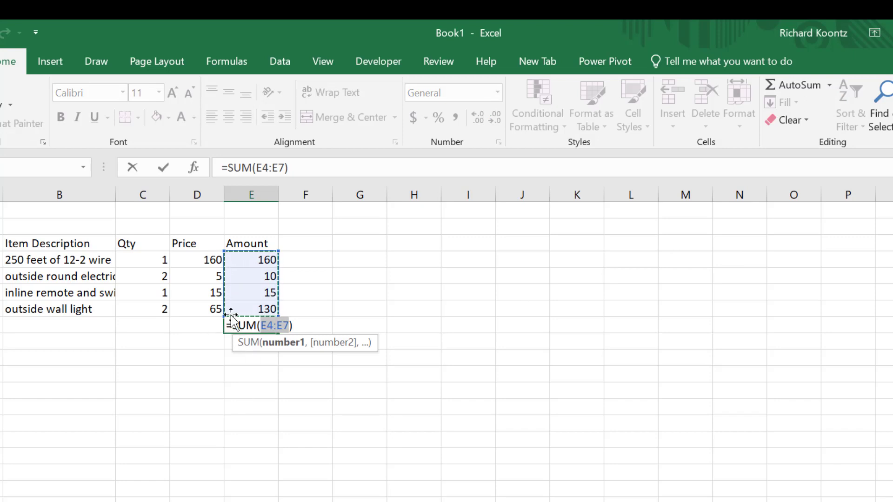
key(Return)
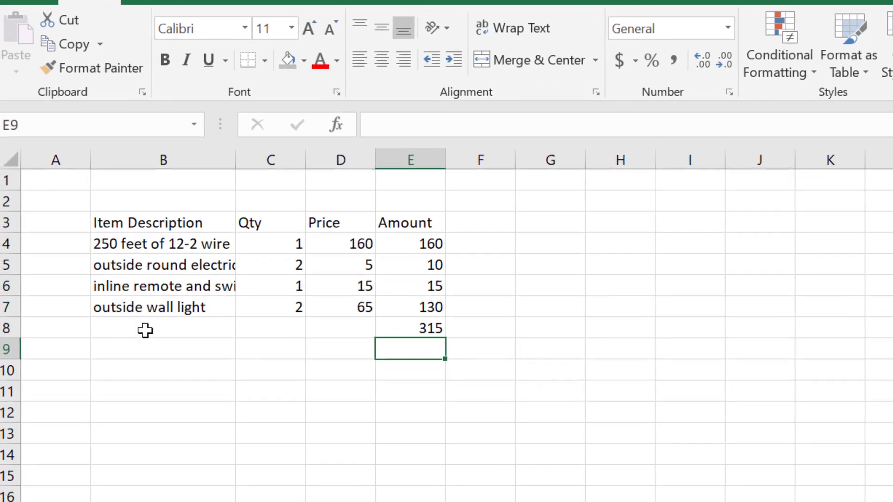
- Label cells B8, B9 and B10 as Total Expenses, Sales Tax and Grand Total
click(111, 327)
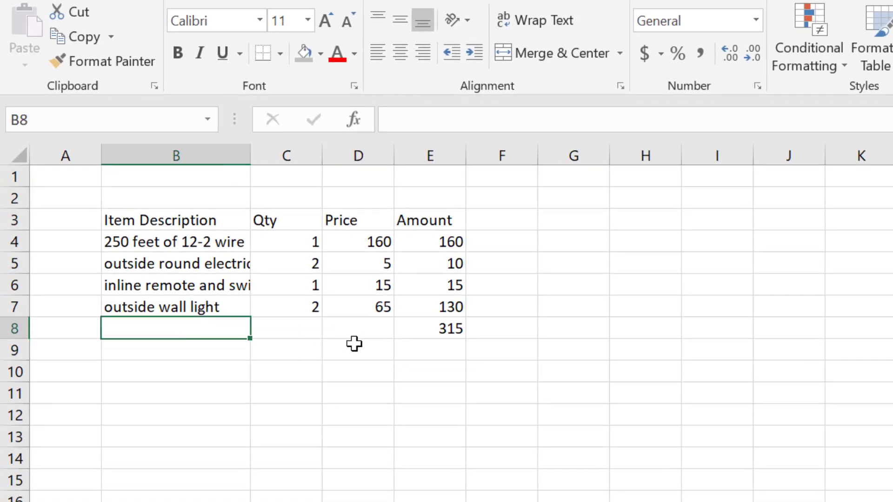
text(T)
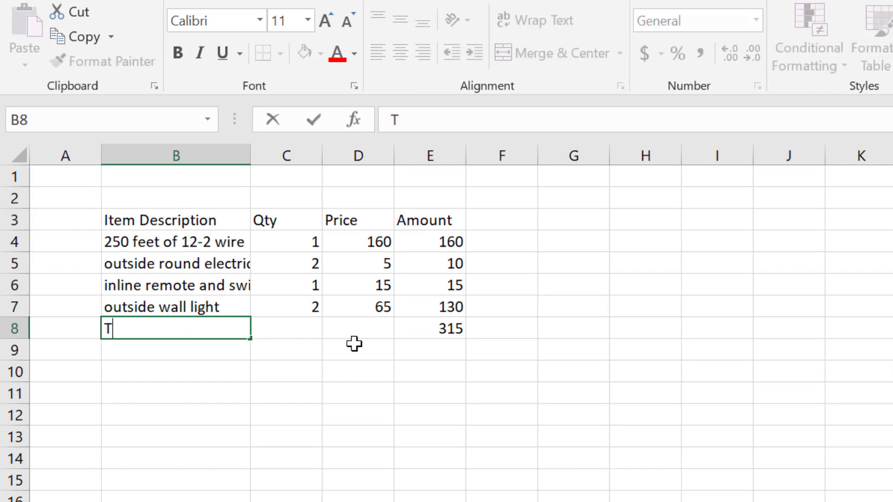
text(otal Expenses)
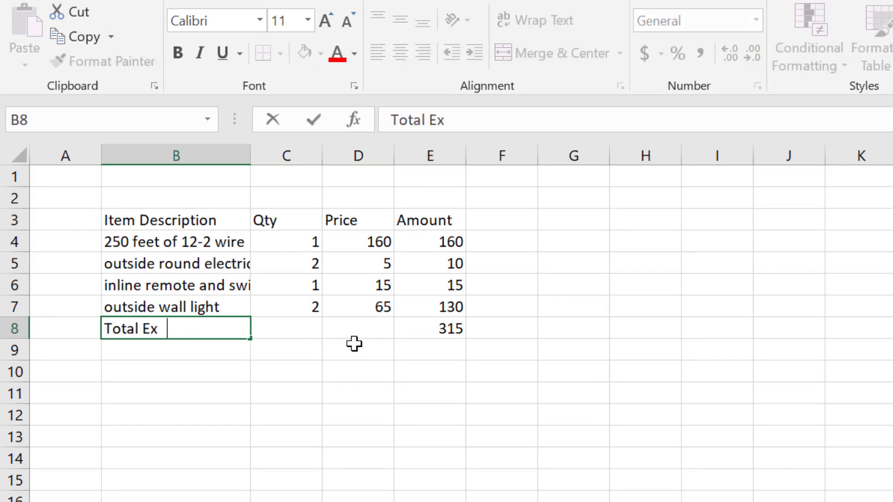
key(Return)
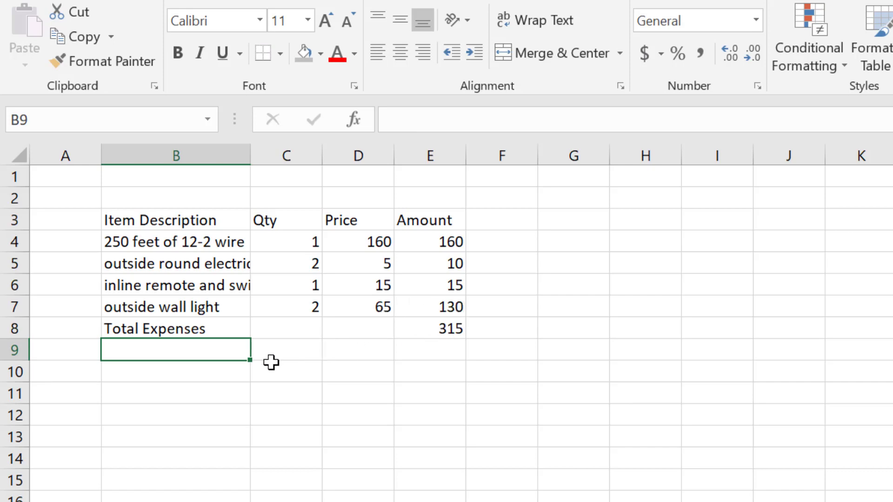
text(Sales Tax)
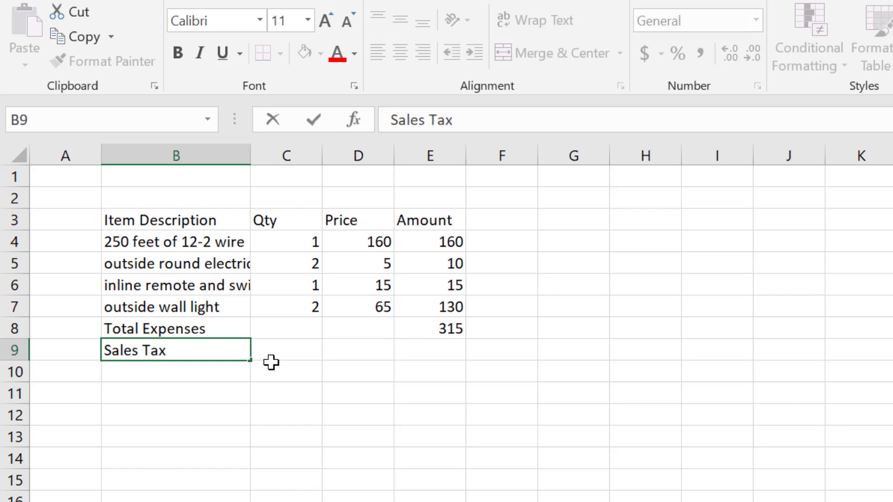
key(Return)
text(Gran)
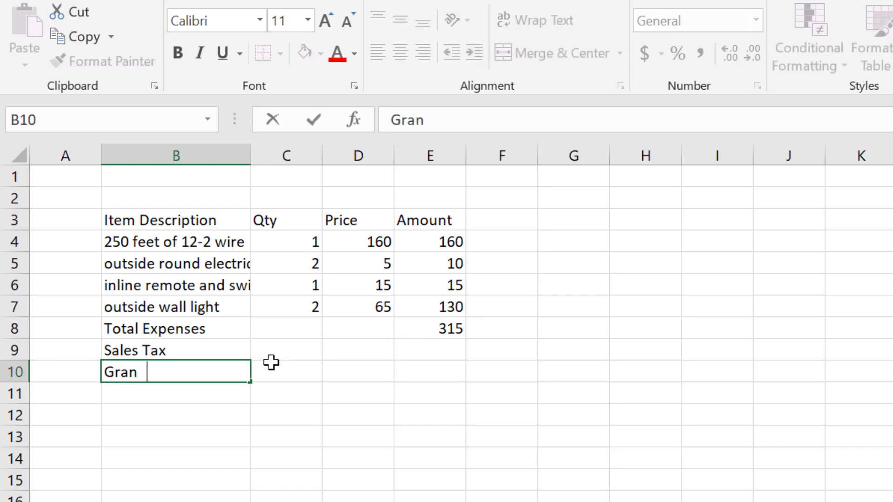
text(d Total)
key(Return)
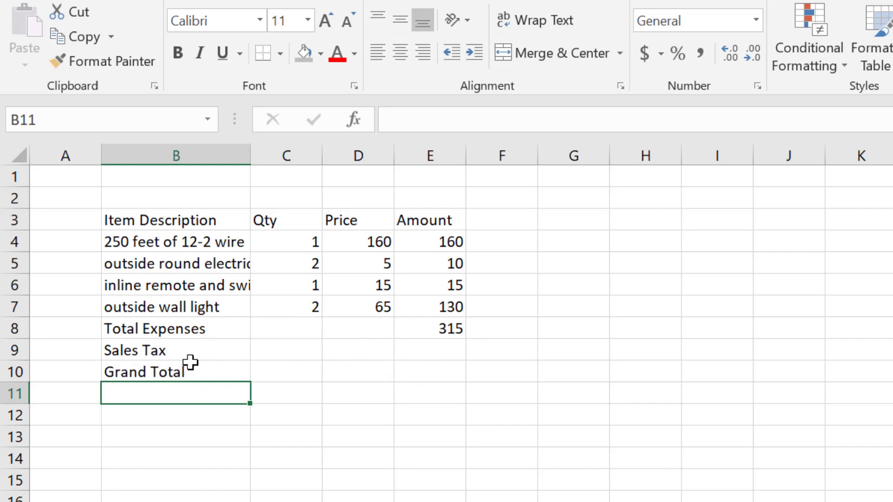
- Calculate the sales tax in cell E9 with the formula =E8*0.07 and review its references
click(444, 375)
click(442, 348)
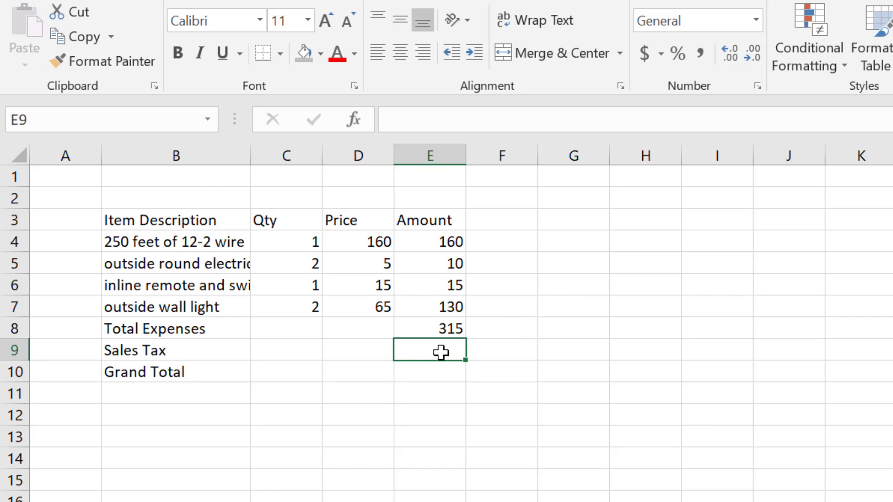
text(=)
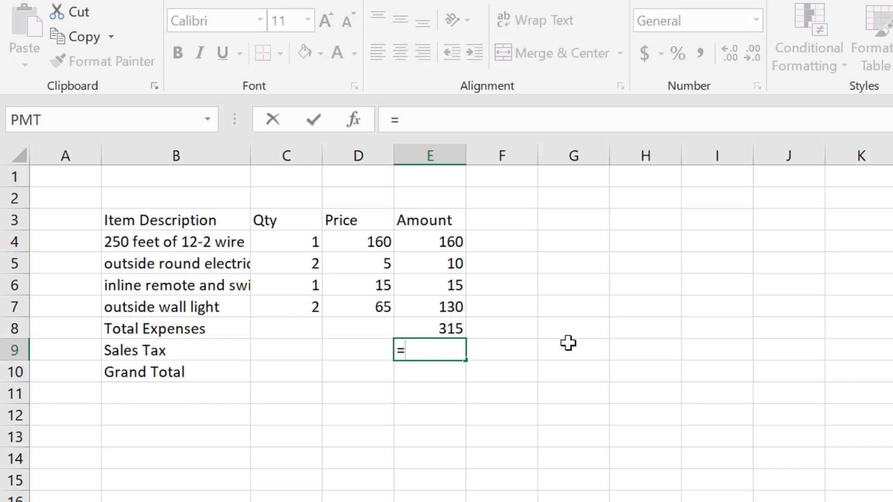
click(446, 329)
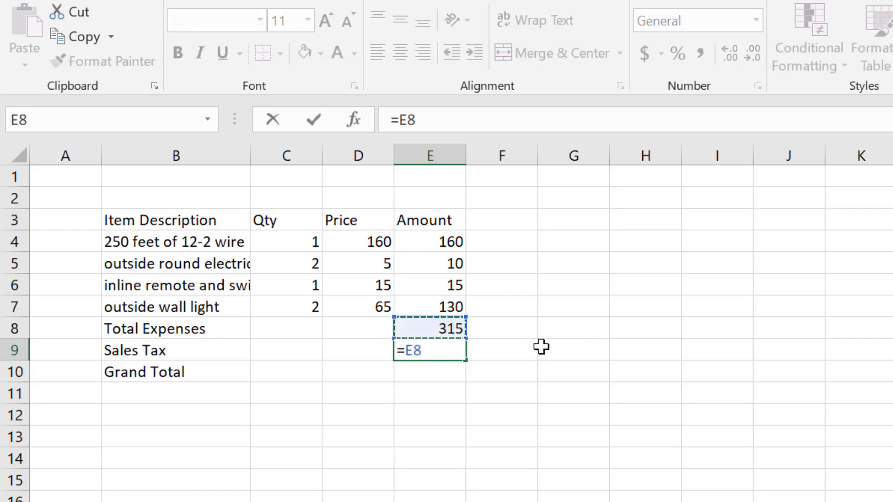
text(*)
text(.05)
key(Return)
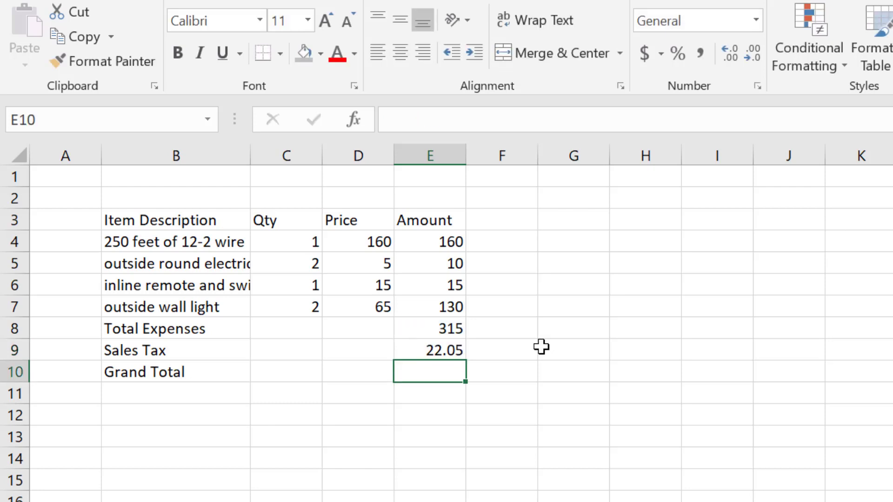
double_click(433, 350)
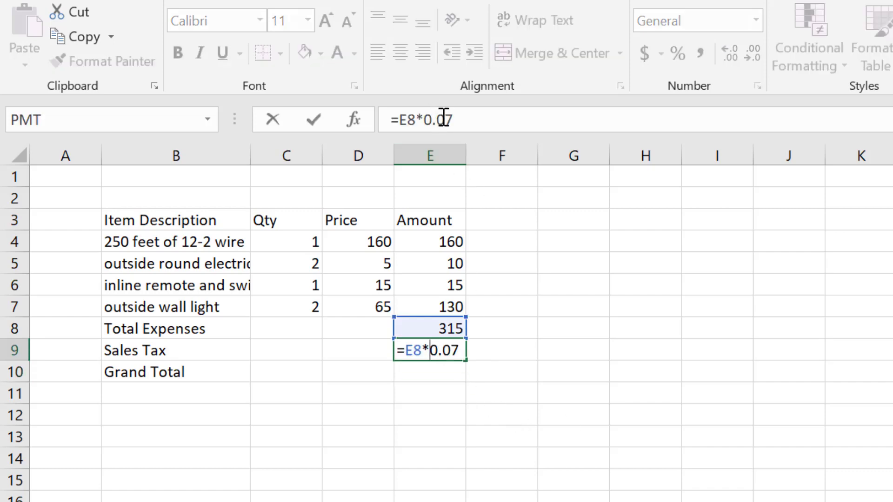
key(ctrl+Return)
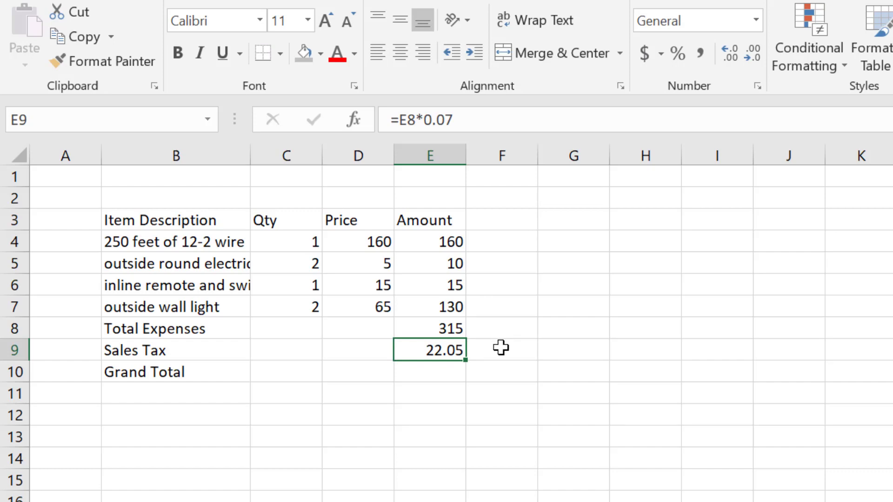
- Add a separate tax rate input with the label "sales tax" in I3 and the value .07 in J3
click(735, 224)
text(sa)
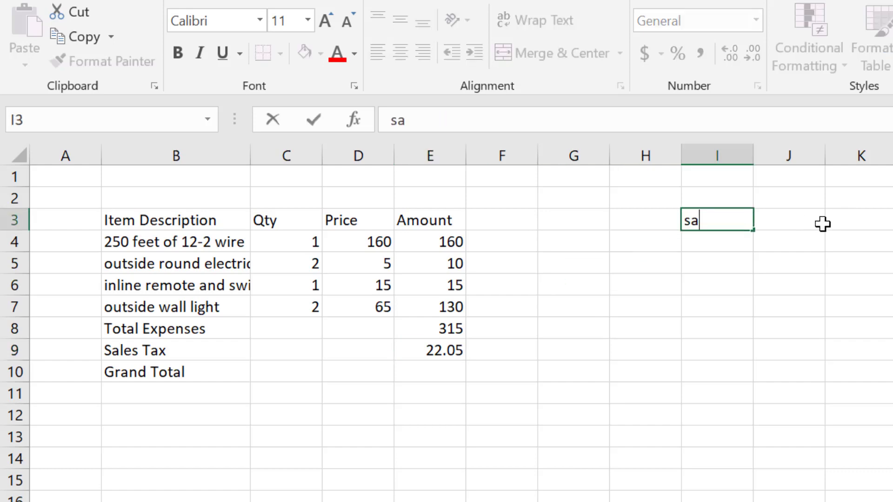
text(les tax)
click(822, 224)
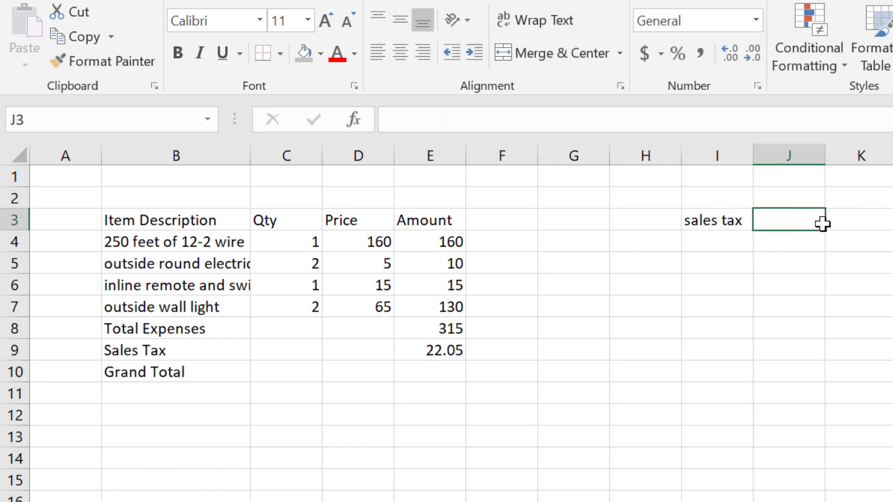
text(.07)
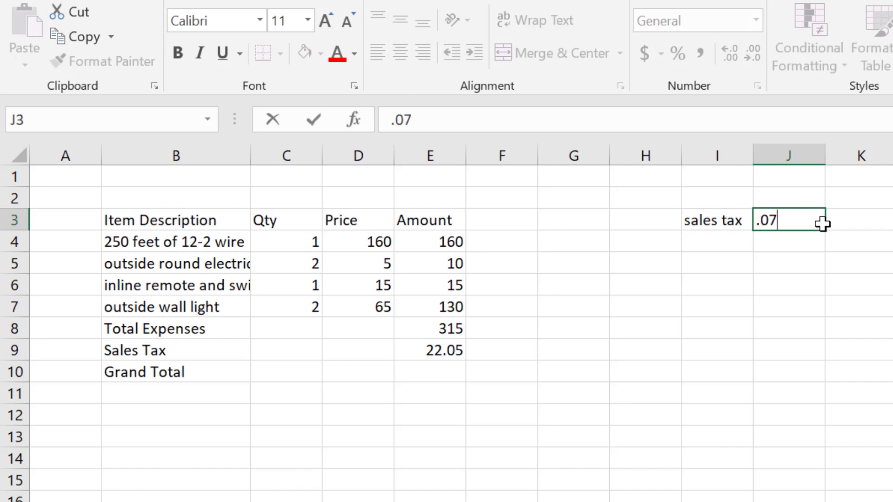
key(Return)
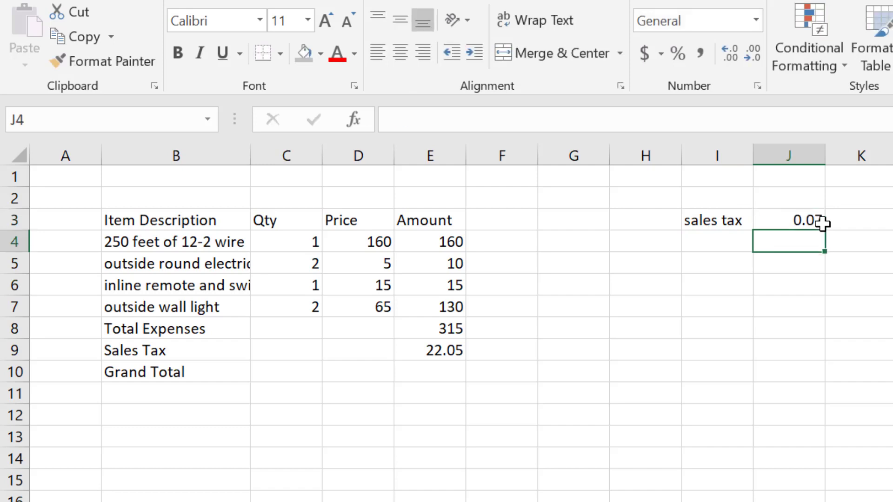
- Replace the fixed rate in the E9 sales tax formula with a reference to cell J3
click(444, 355)
double_click(447, 355)
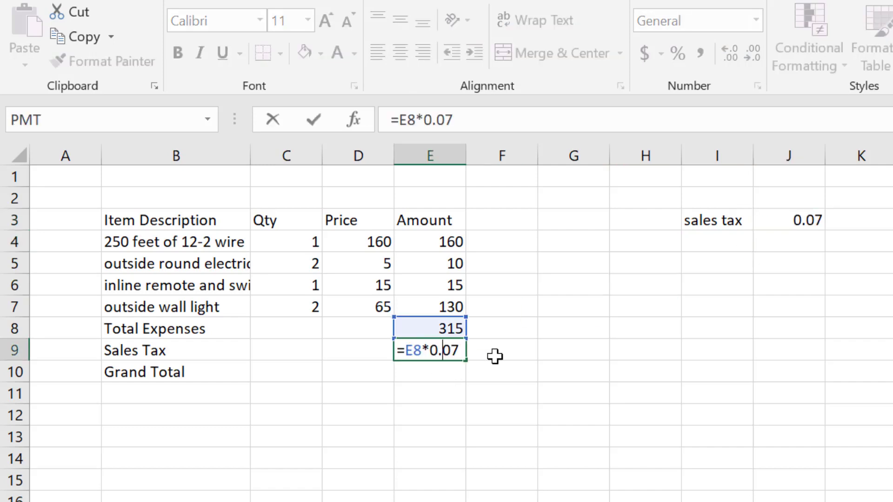
double_click(436, 352)
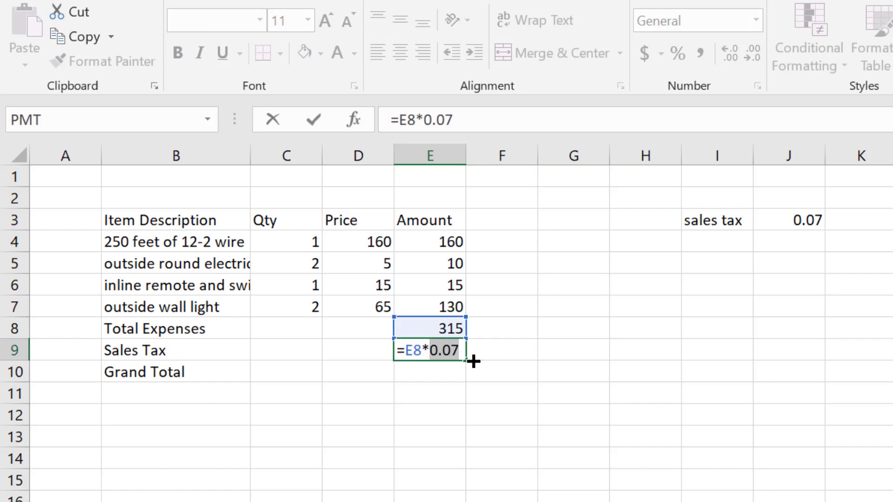
text(j3)
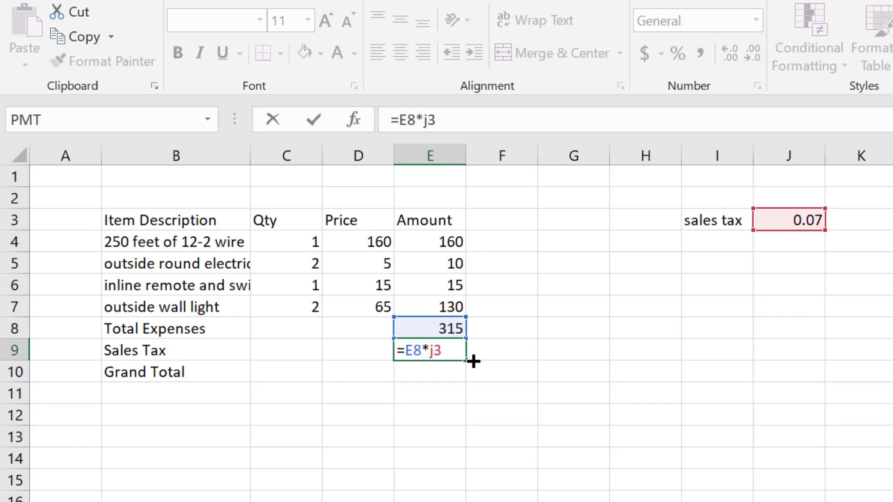
key(Return)
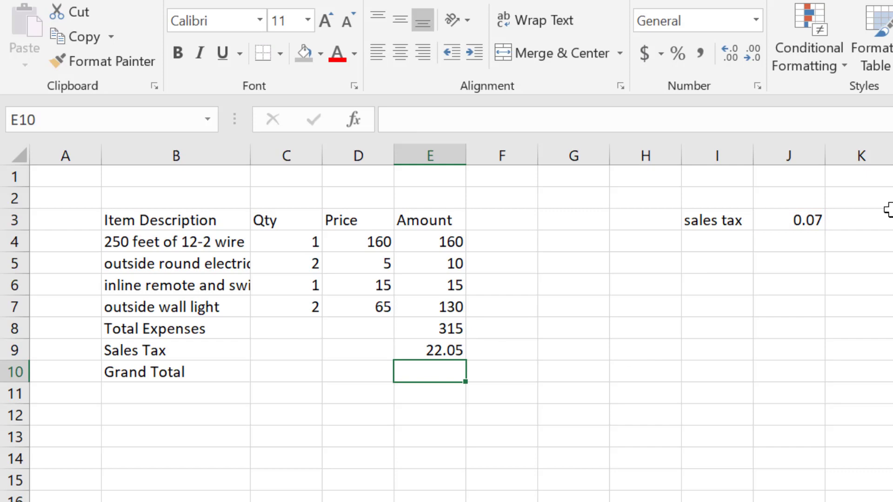
- Set the sales tax rate in J3 to .075 and check the sales tax formula in E9 against it
click(819, 218)
key(F2)
text(.075)
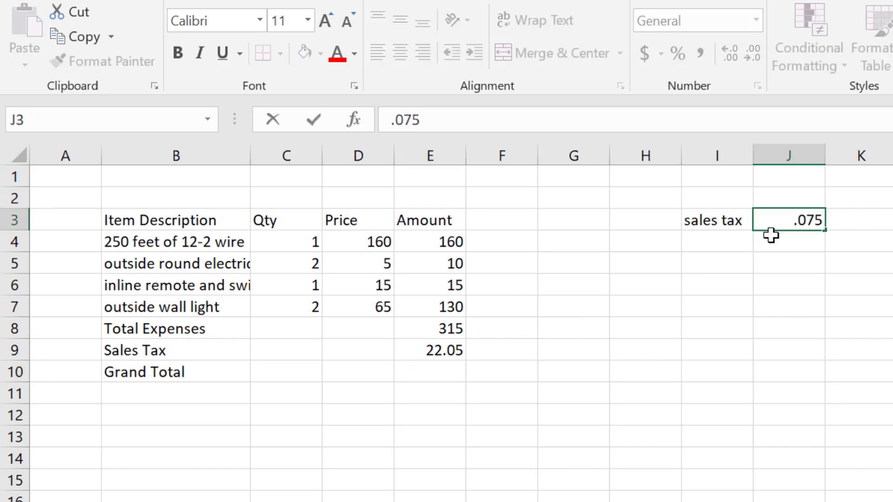
key(Return)
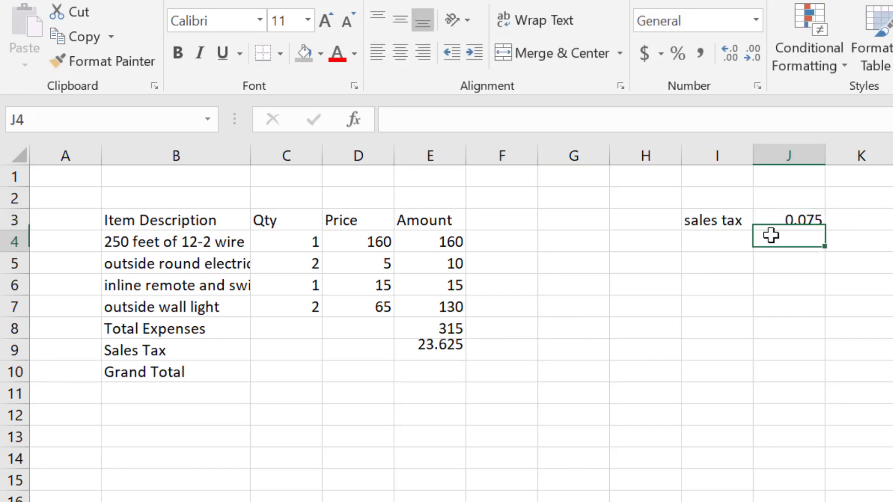
click(431, 352)
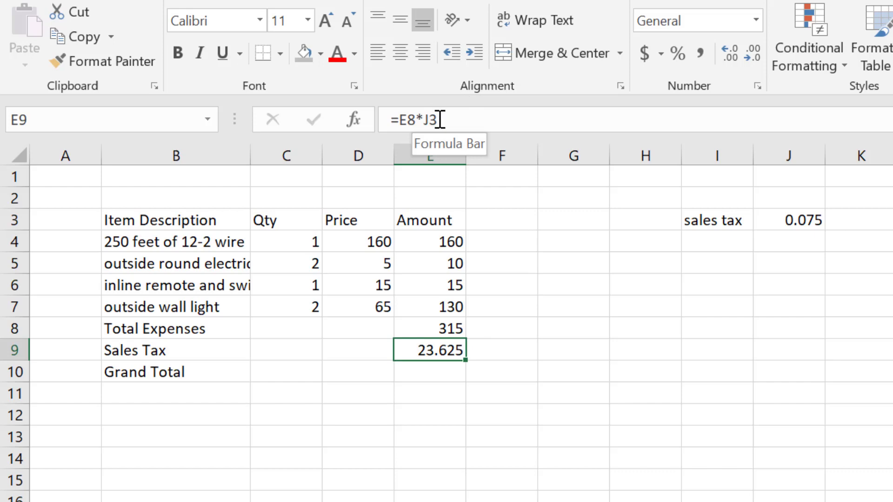
click(783, 216)
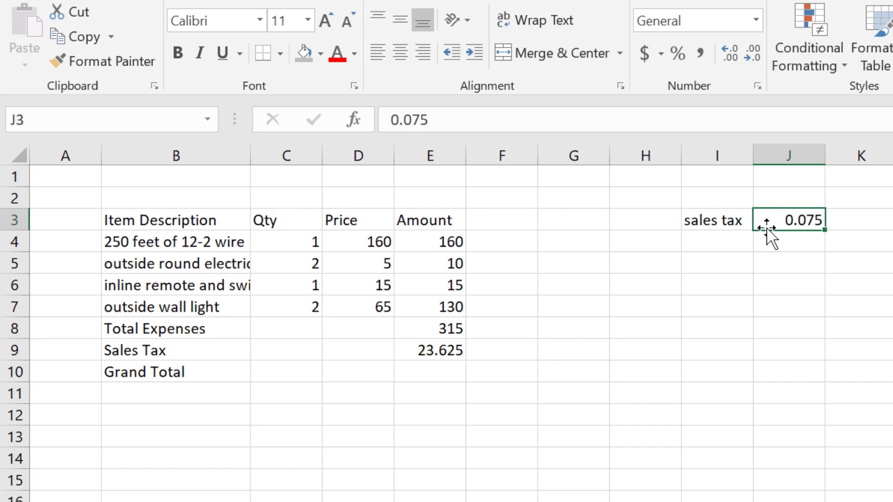
- Replace the J3 reference in the E9 sales tax formula with the fixed rate .07 and review the edited formula
click(425, 350)
text(=E8*J3)
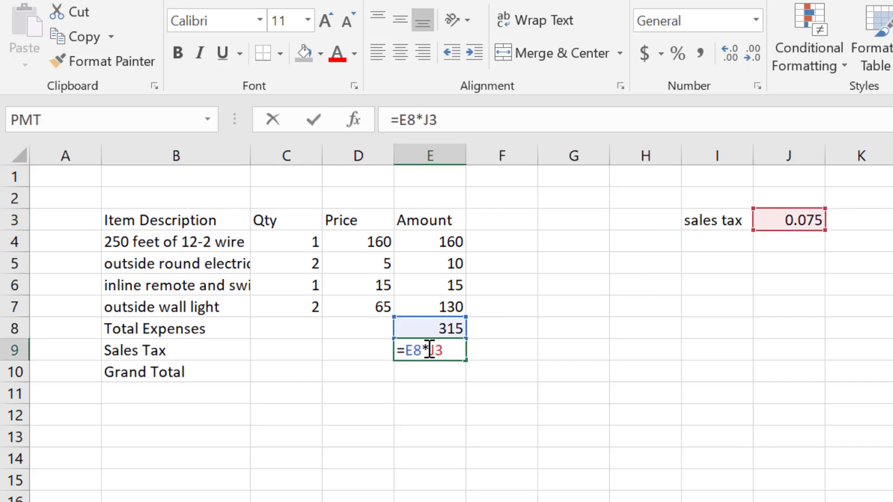
drag(443, 129, 424, 125)
text(.07)
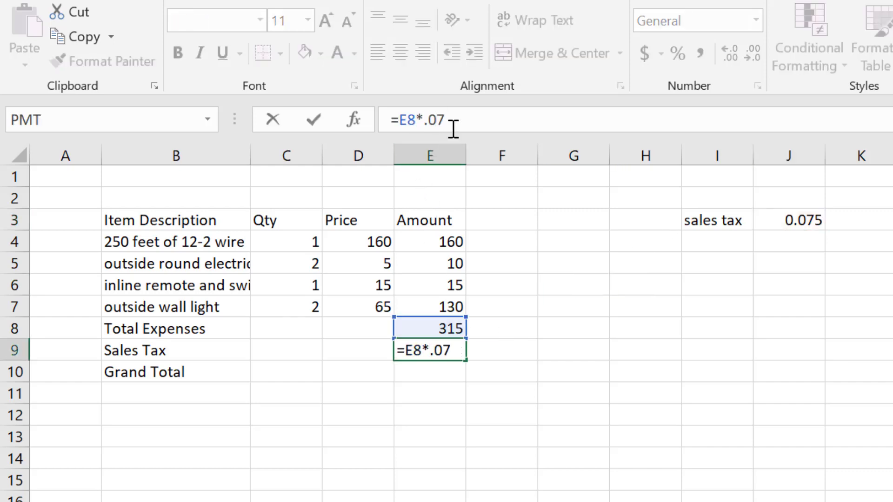
key(Return)
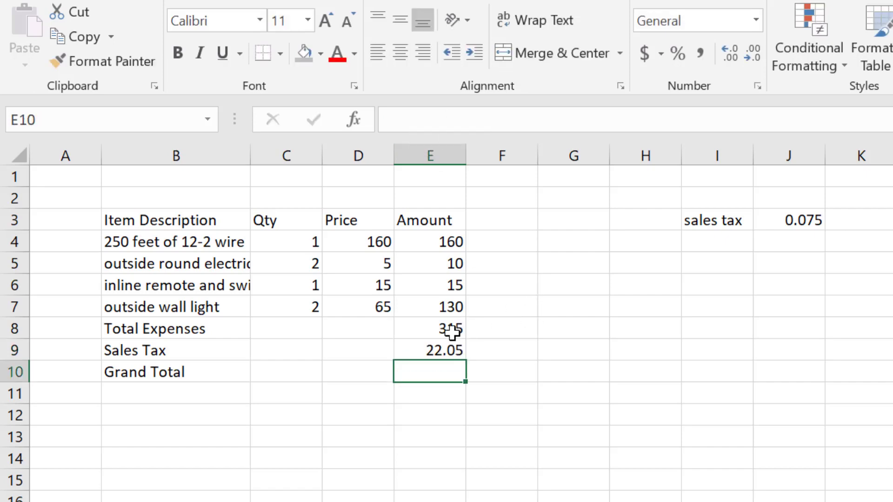
click(429, 350)
double_click(429, 350)
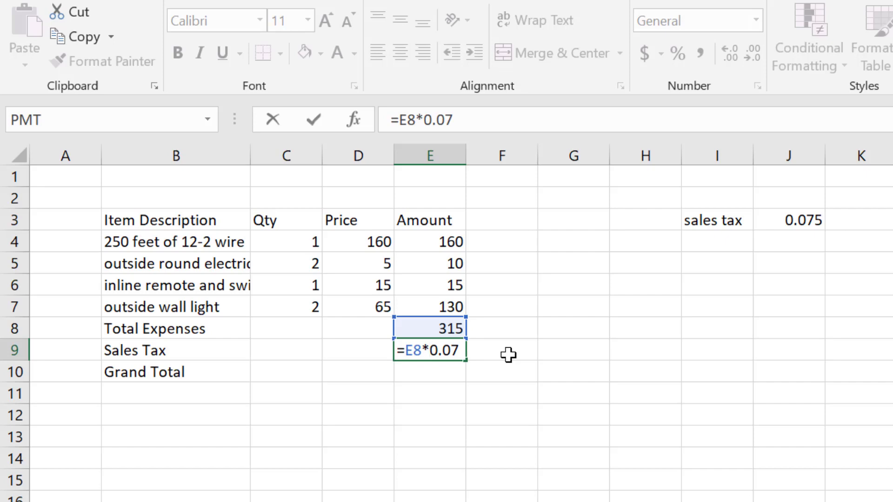
key(Return)
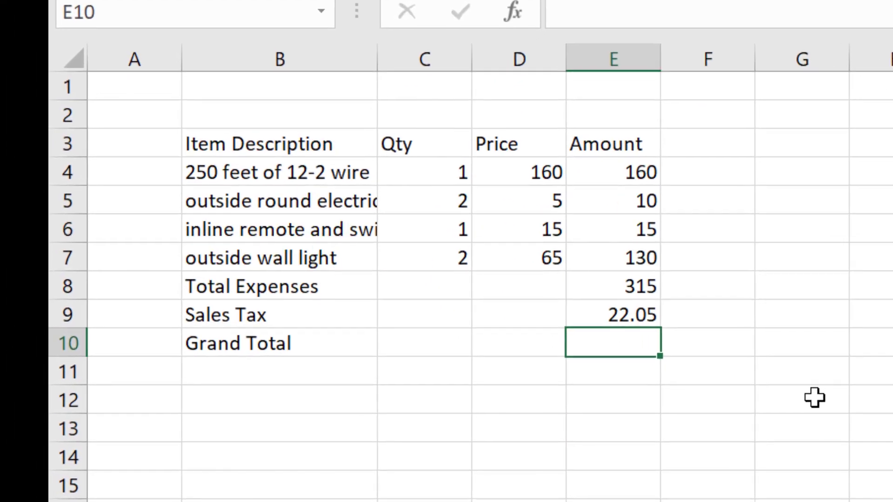
- Calculate the grand total in cell E10 by adding total expenses and sales tax with the formula =E8+E9
text(=)
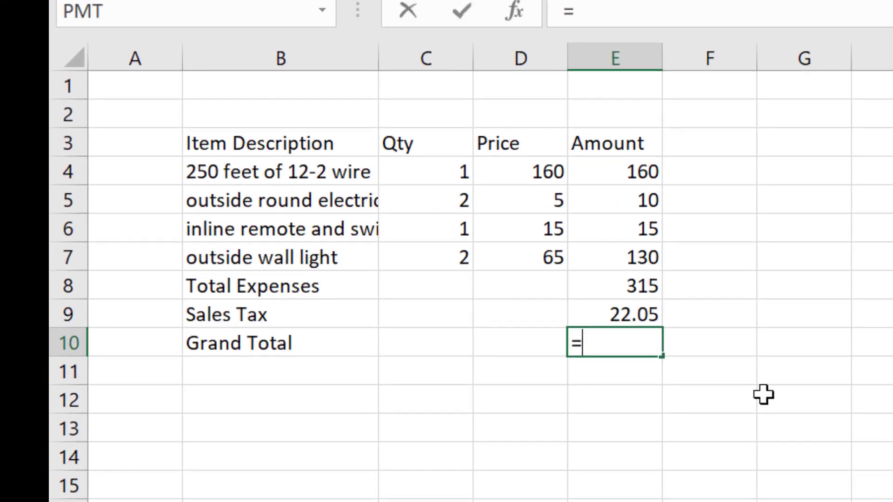
click(634, 285)
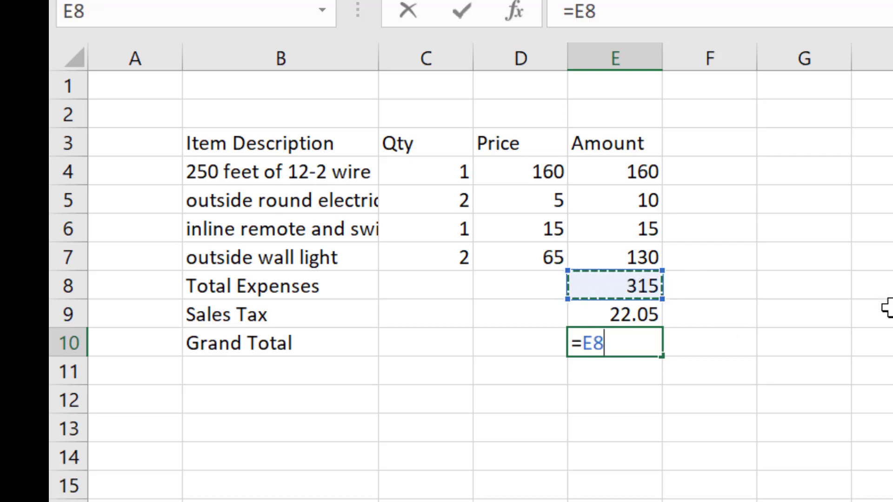
text(+)
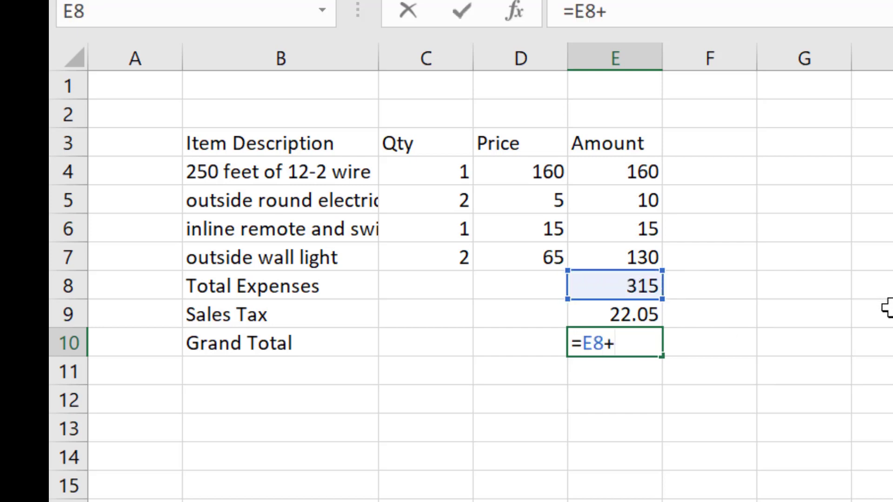
click(635, 313)
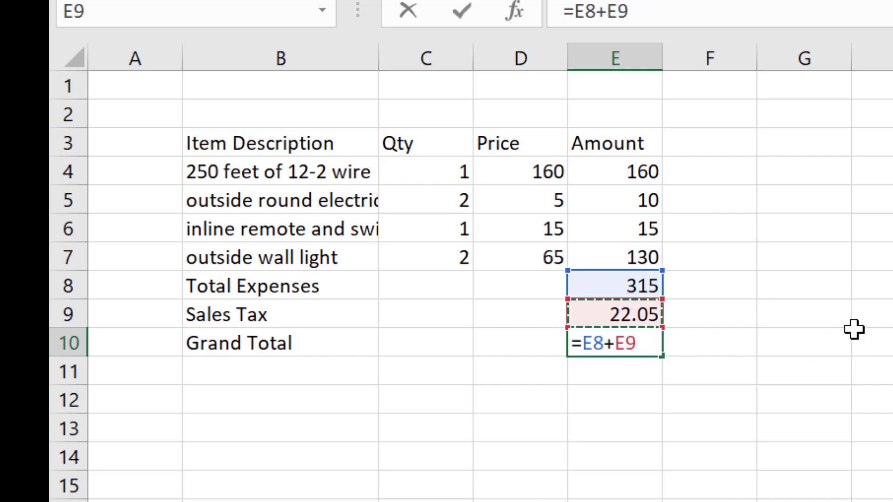
key(Return)
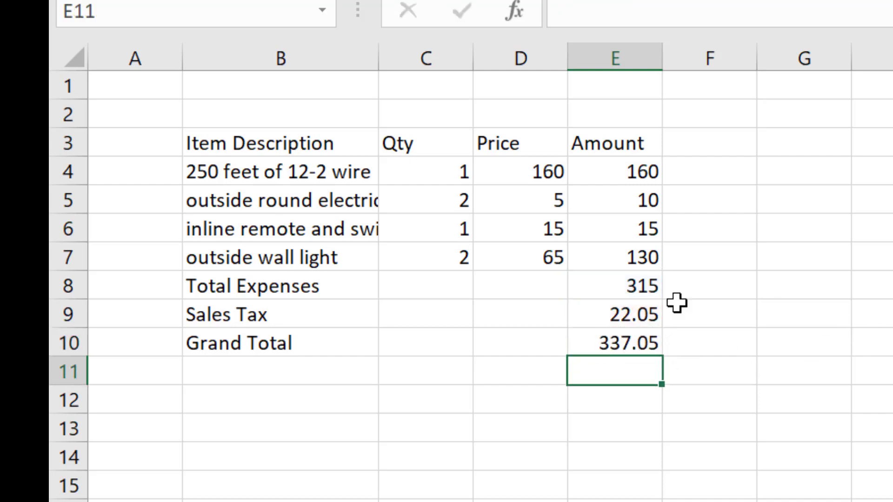